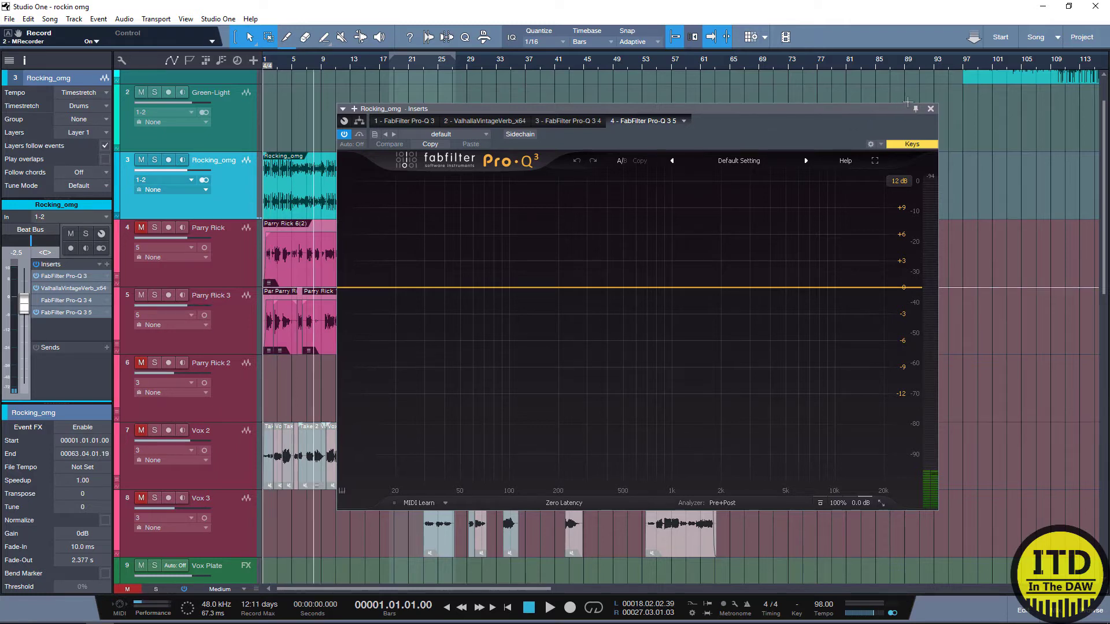
Step: Add FabFilter Pro-Q 2 to the Rocking_omg track's inserts and place its window beside the Pro-Q 3 window
click(106, 264)
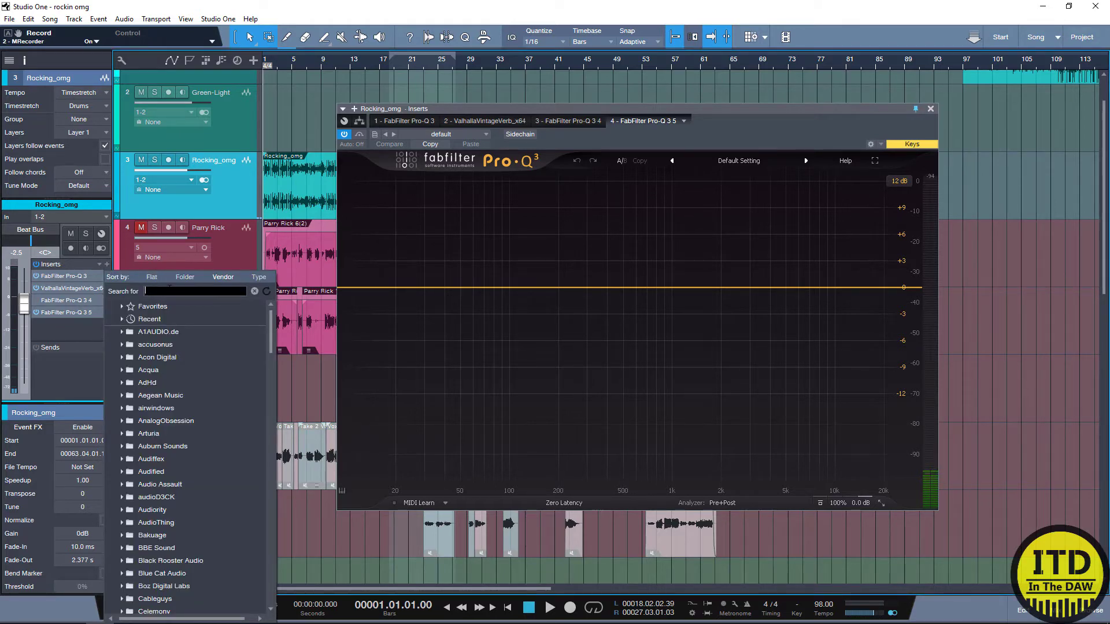
text(pro-)
click(167, 334)
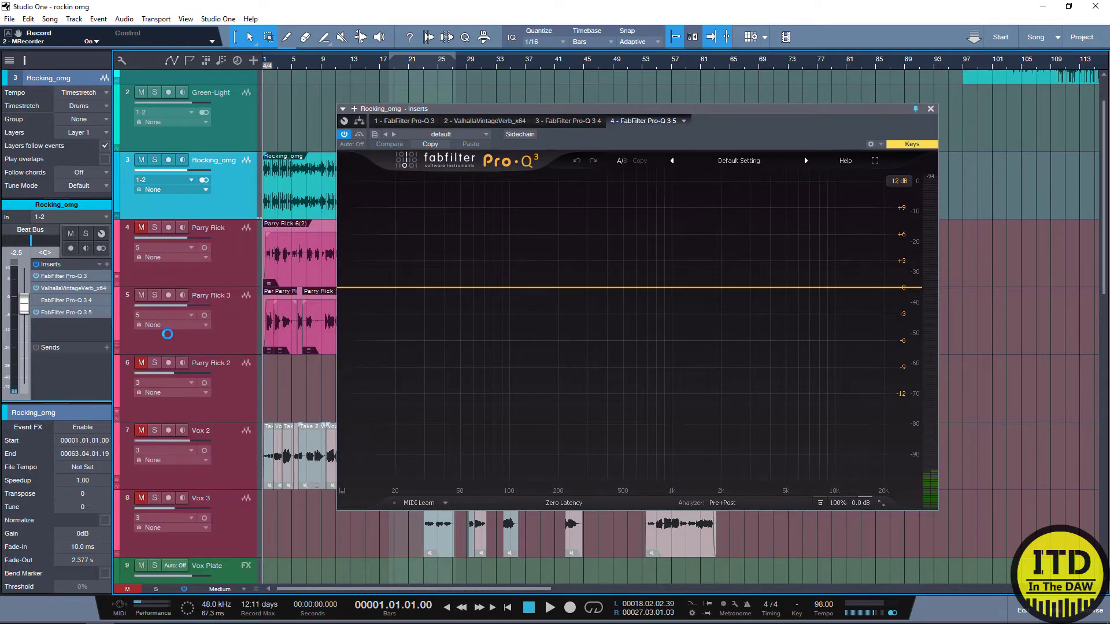
drag(859, 106, 377, 117)
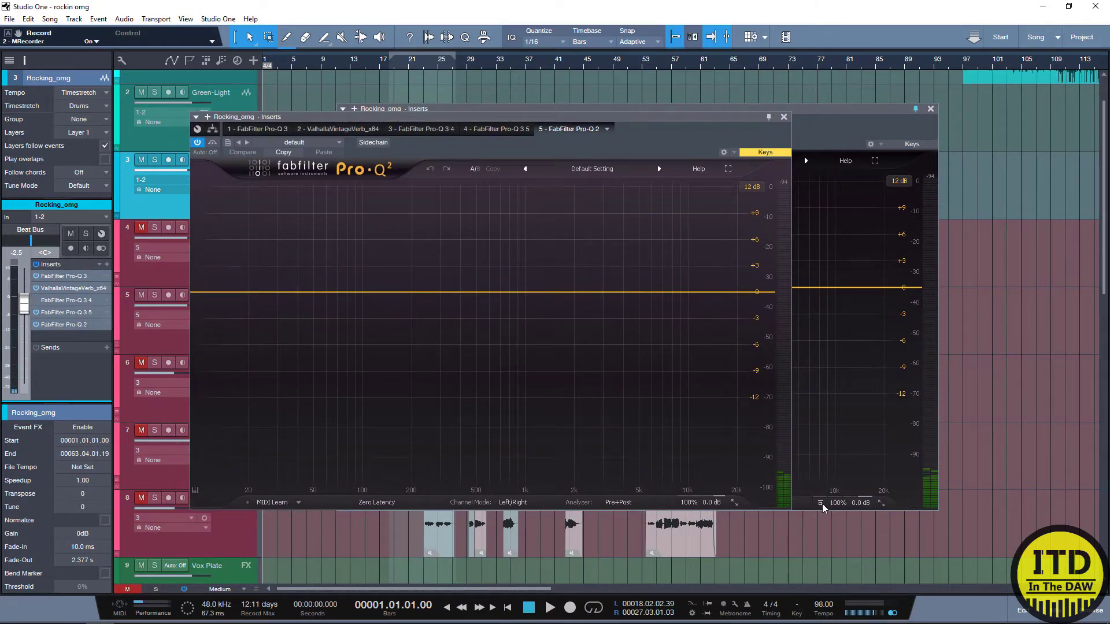
Step: Compare the output controls of Pro-Q 3 and Pro-Q 2, and remove Pro-Q 2 from the track's inserts
click(821, 503)
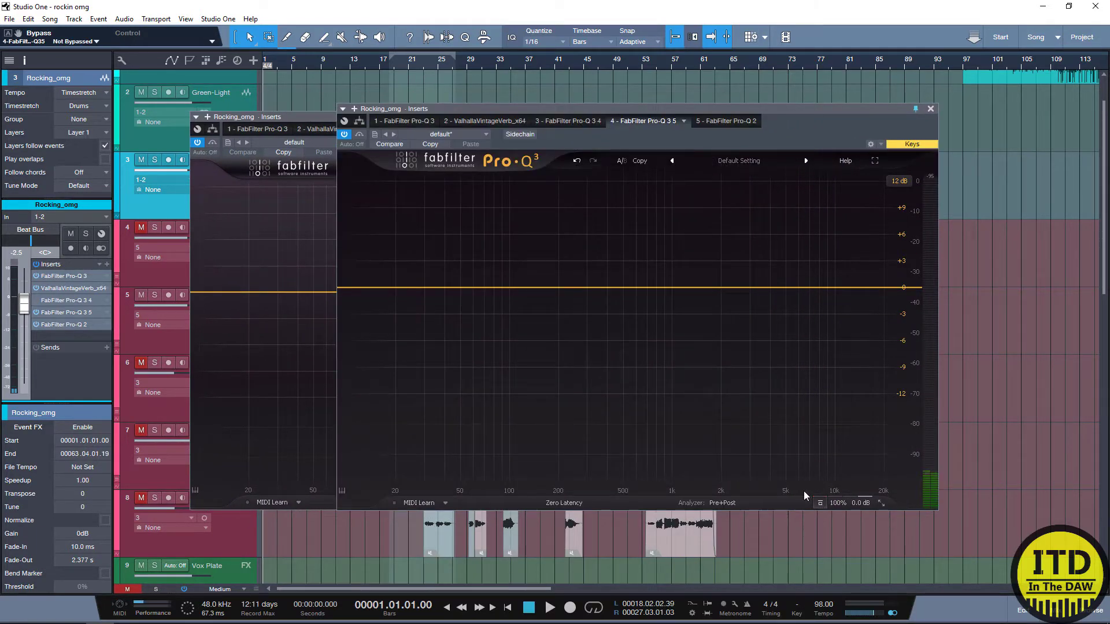
click(292, 117)
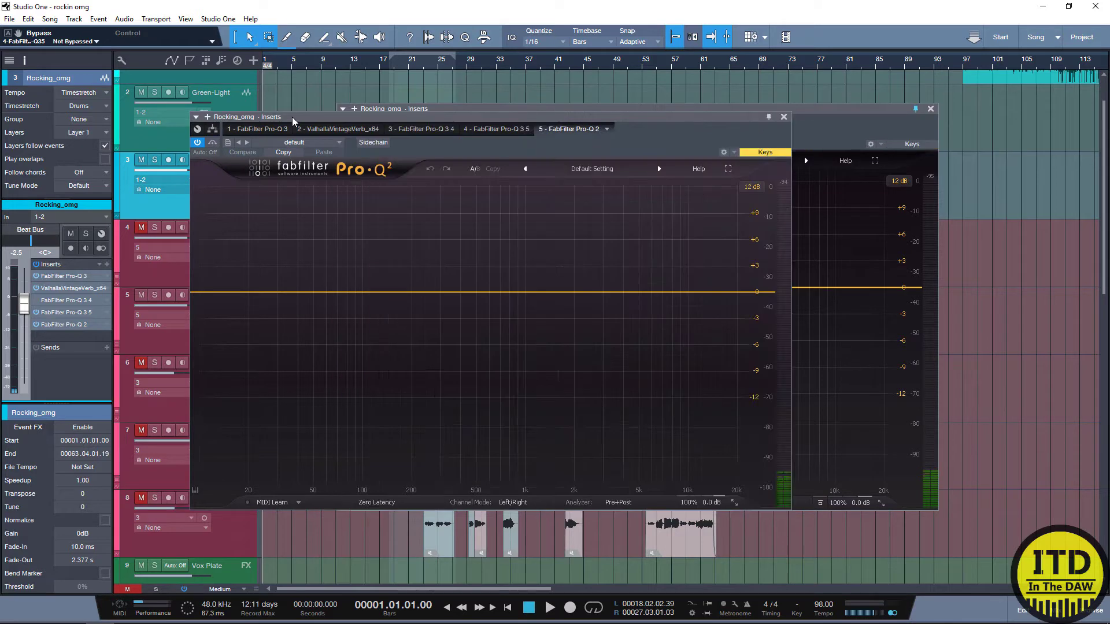
click(693, 504)
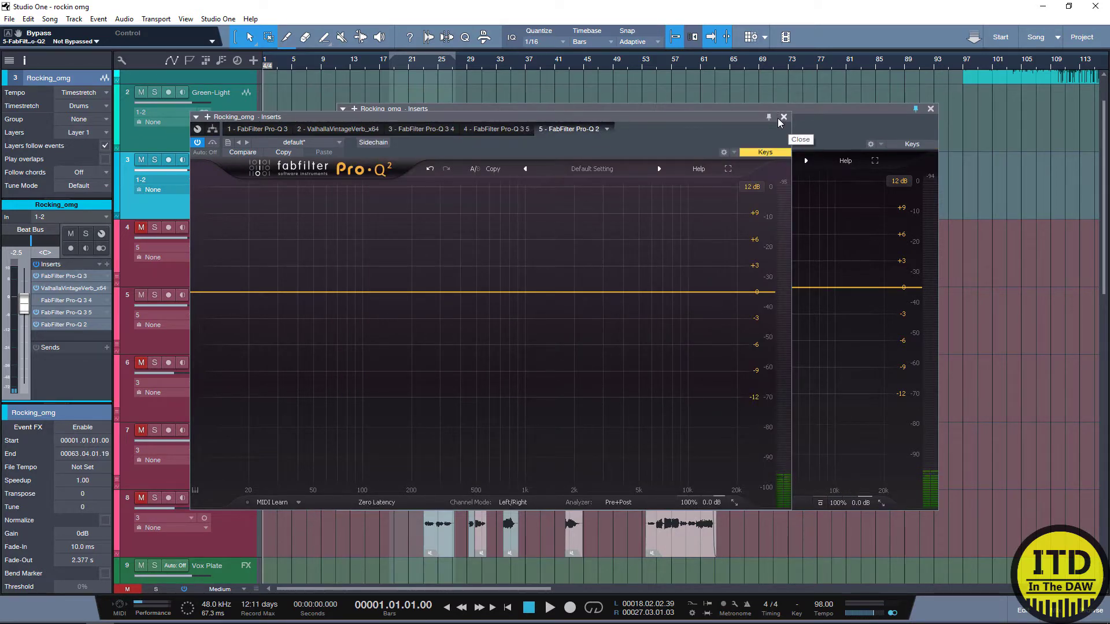
right_click(574, 127)
click(594, 193)
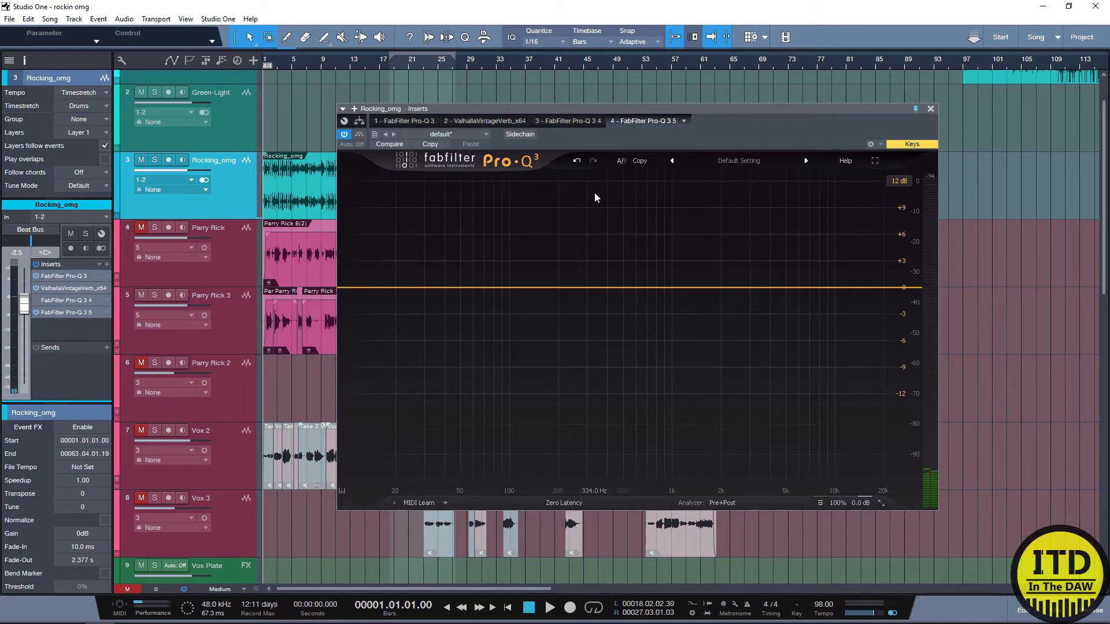
Step: Create an EQ band at about 463 Hz in Pro-Q 3 and look through its available filter shapes
click(618, 287)
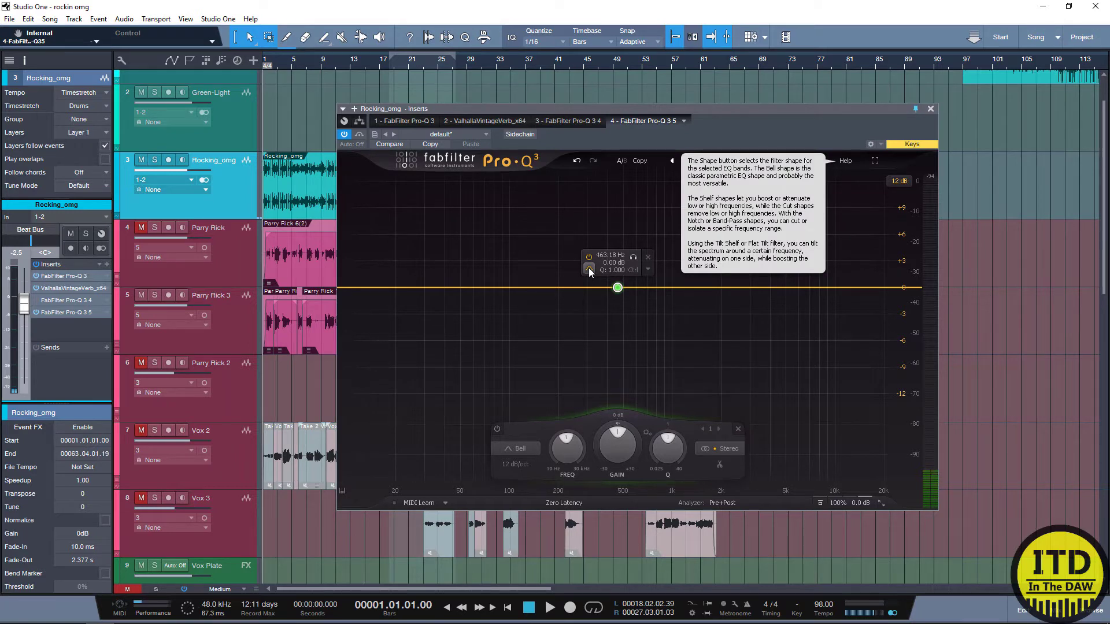
click(518, 450)
right_click(618, 287)
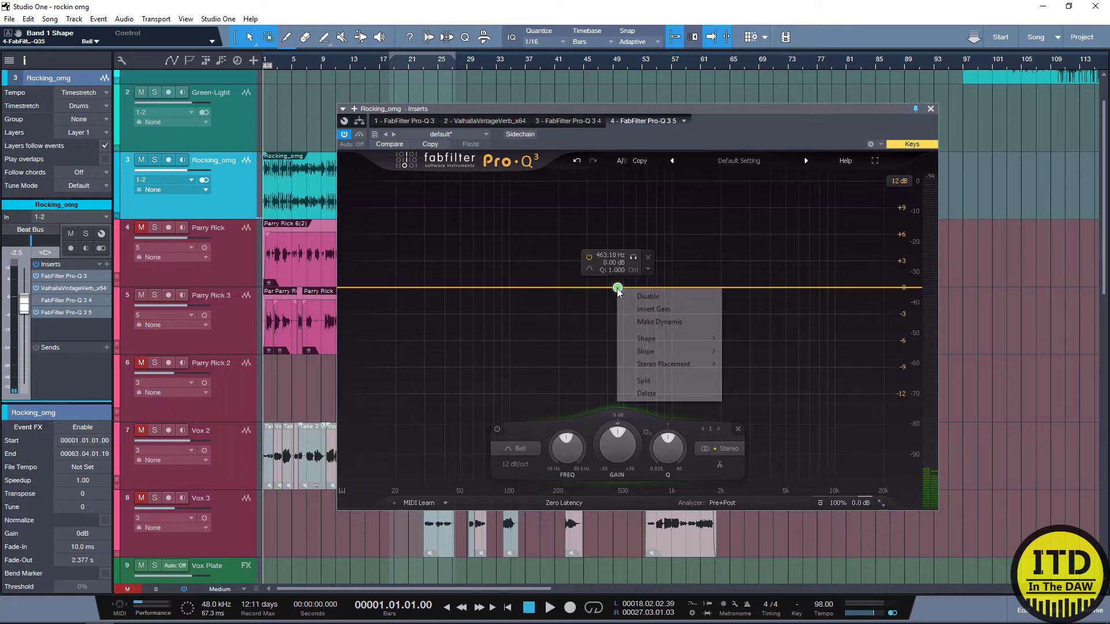
mouse_move(681, 344)
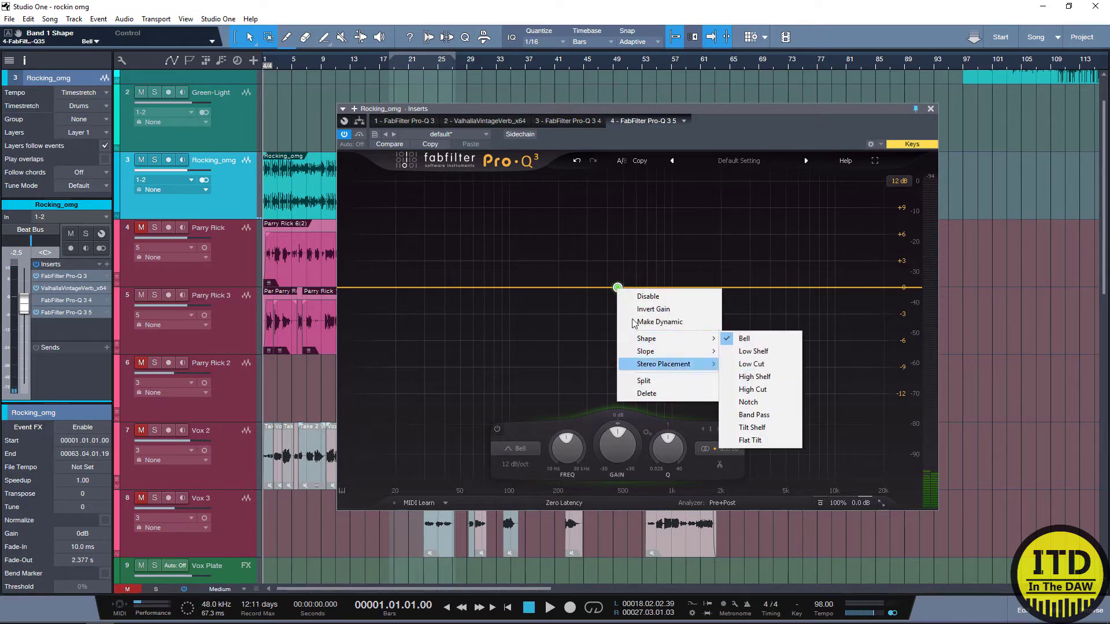
click(621, 278)
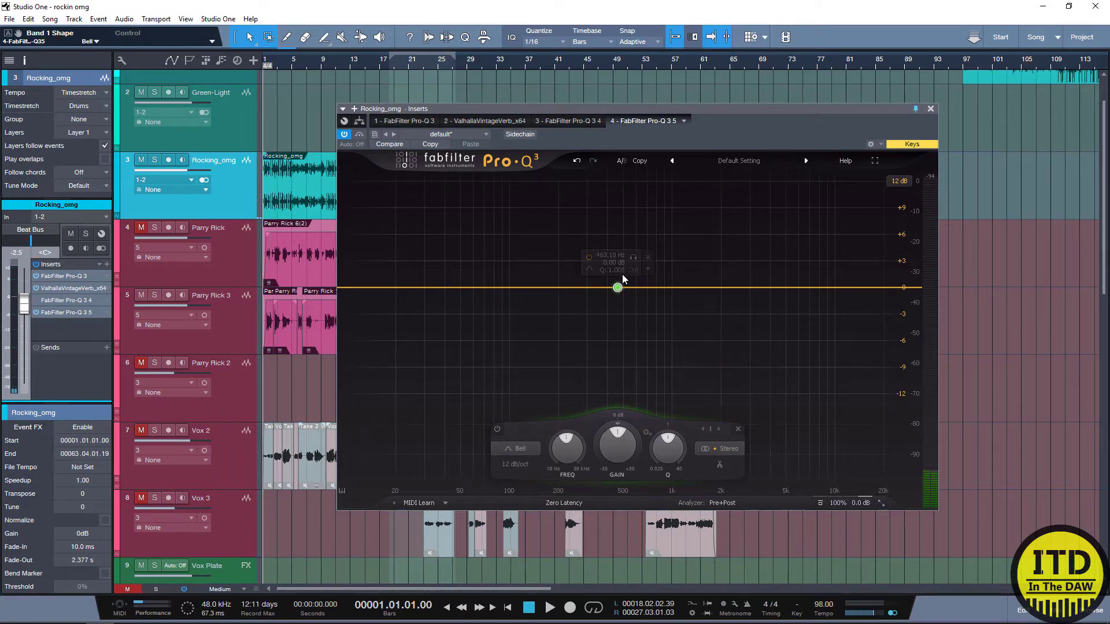
Step: Try the High Cut and Band Pass shapes on the 463 Hz band
click(590, 269)
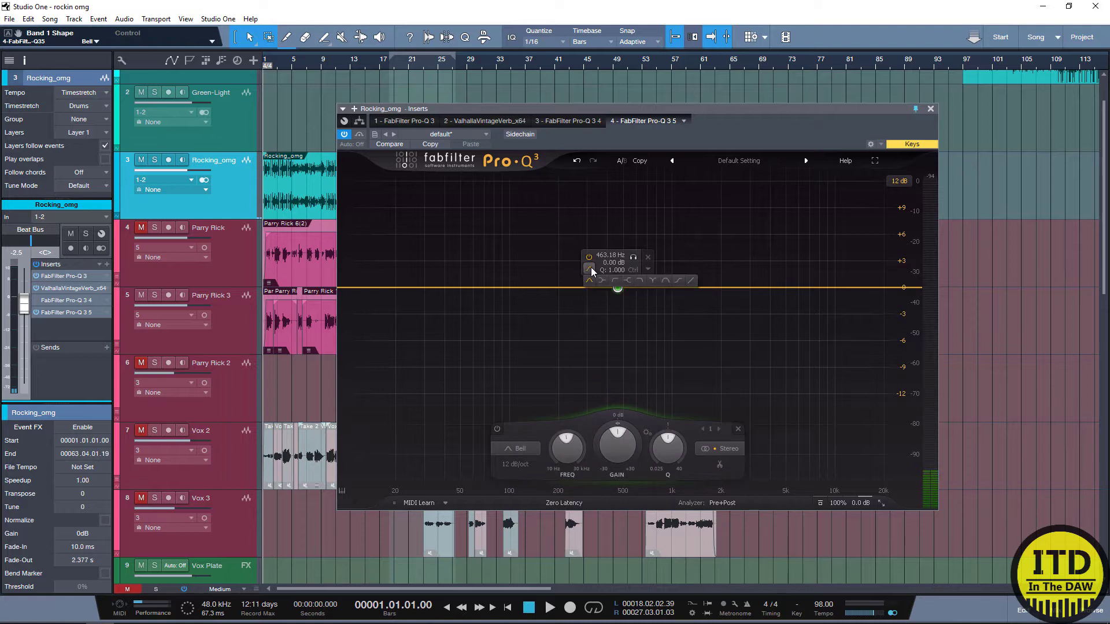
click(641, 279)
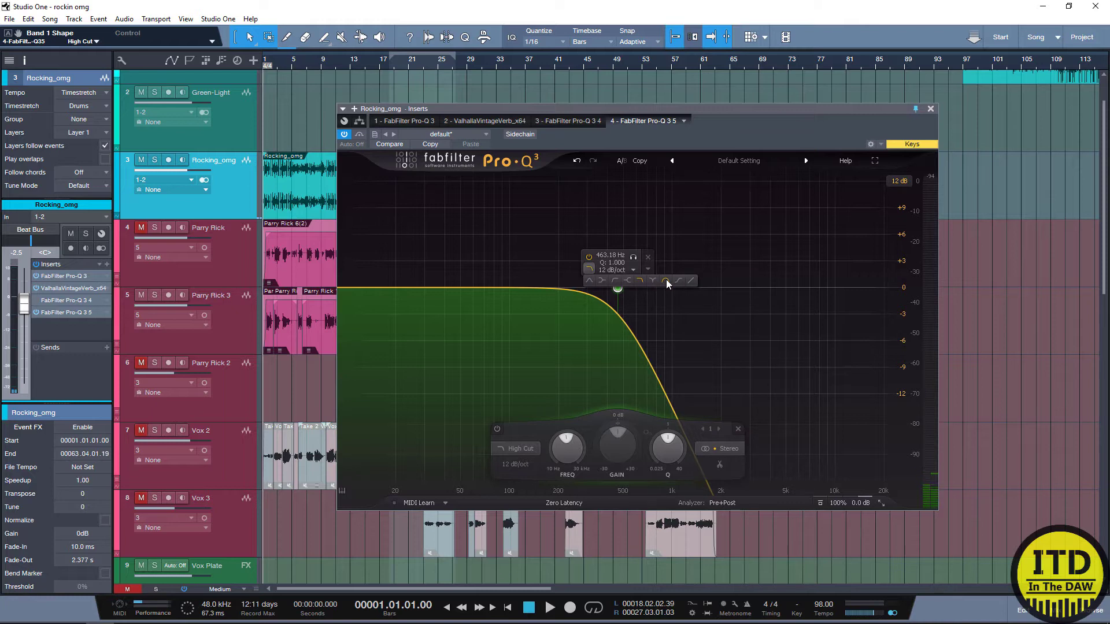
click(666, 280)
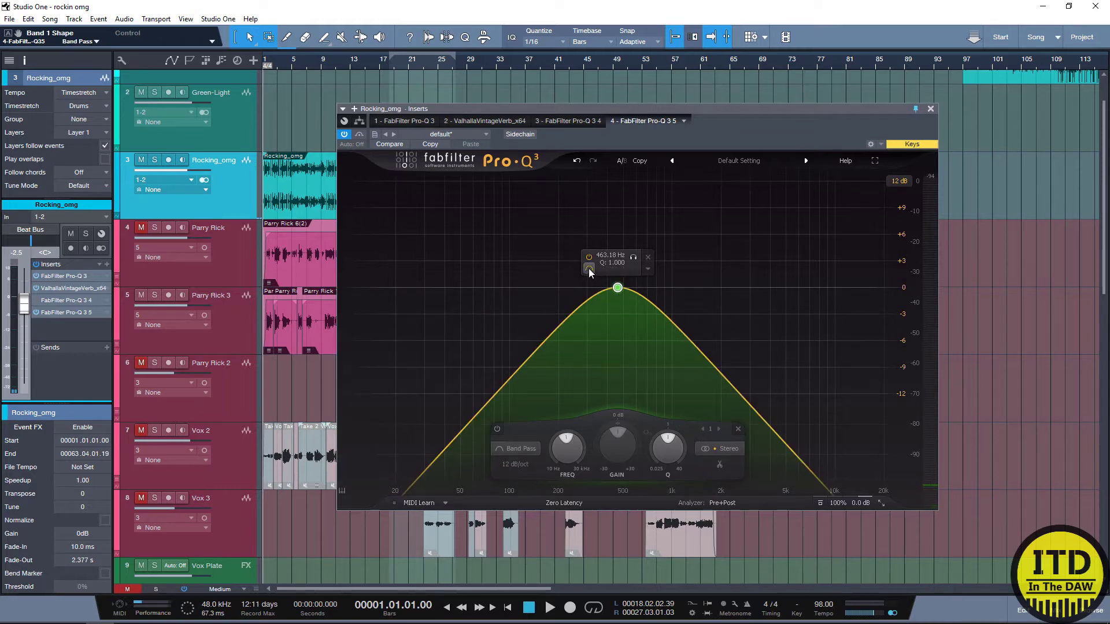
Step: Change the band to a Tilt Shelf and move it to about 578 Hz with +5.74 dB gain
click(588, 268)
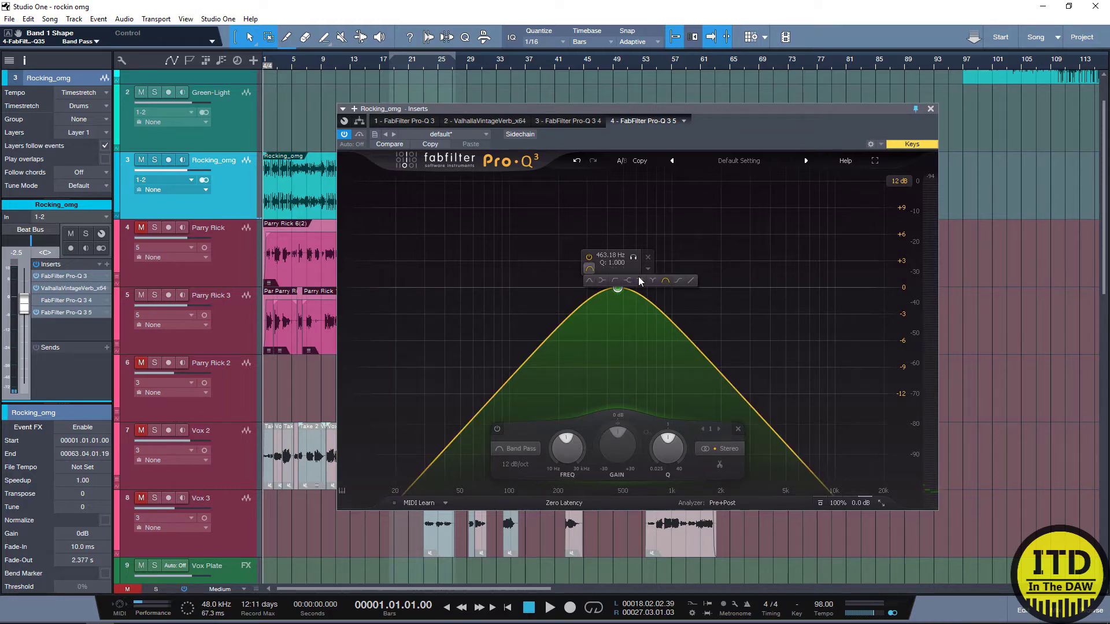
click(678, 280)
drag(617, 287, 634, 240)
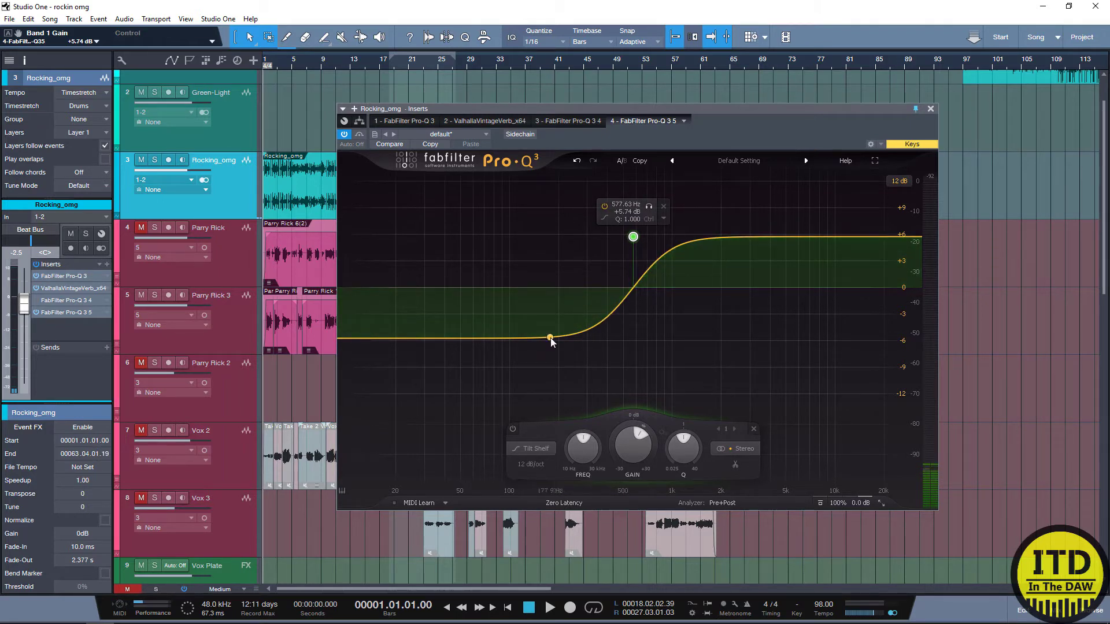
Step: Move the band to about 550 Hz at +4.37 dB and change its shape to Flat Tilt
mouse_move(632, 237)
mouse_down()
mouse_move(627, 358)
mouse_move(647, 263)
mouse_move(629, 265)
mouse_move(629, 249)
mouse_up()
click(601, 230)
click(703, 241)
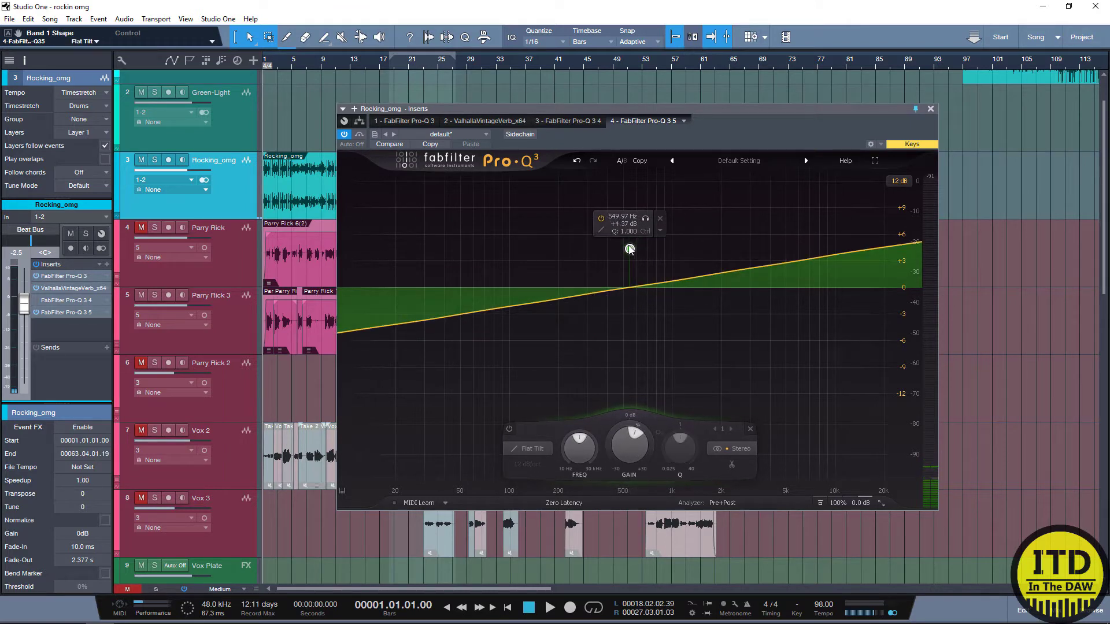
Step: Review the band's shape options and move the flat tilt to just under 1 kHz with about +0.78 dB gain
right_click(629, 249)
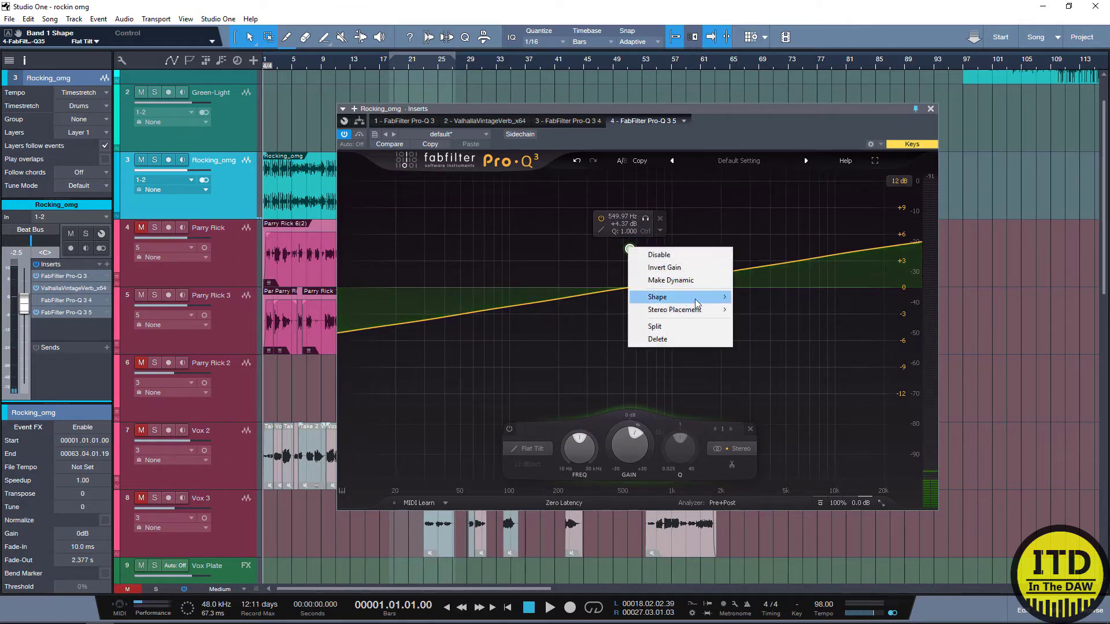
mouse_move(696, 300)
click(743, 177)
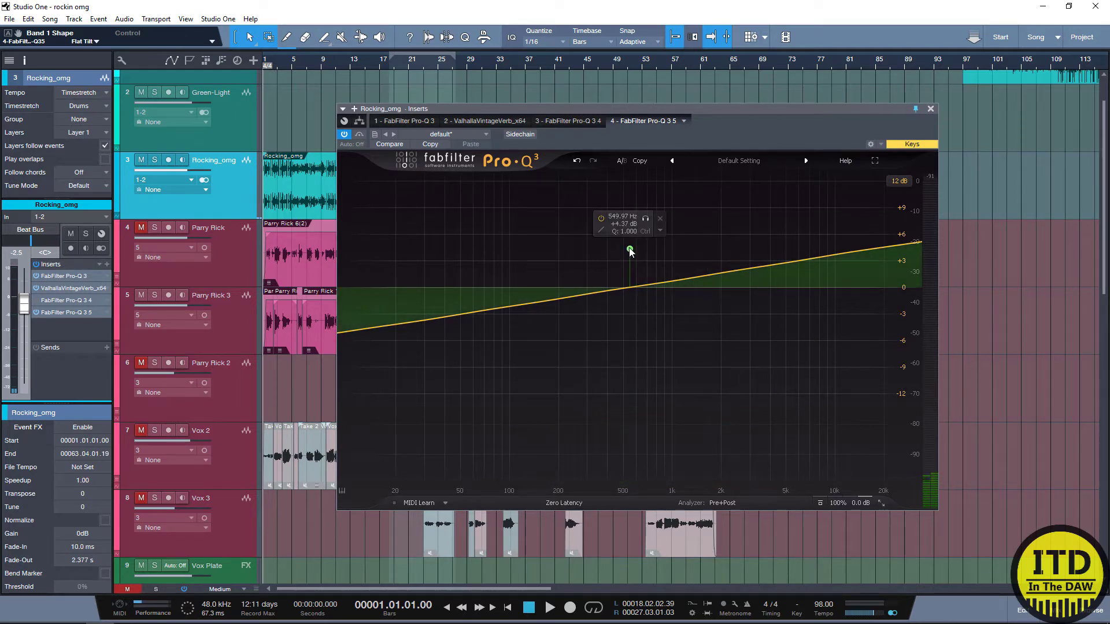
drag(629, 249, 664, 280)
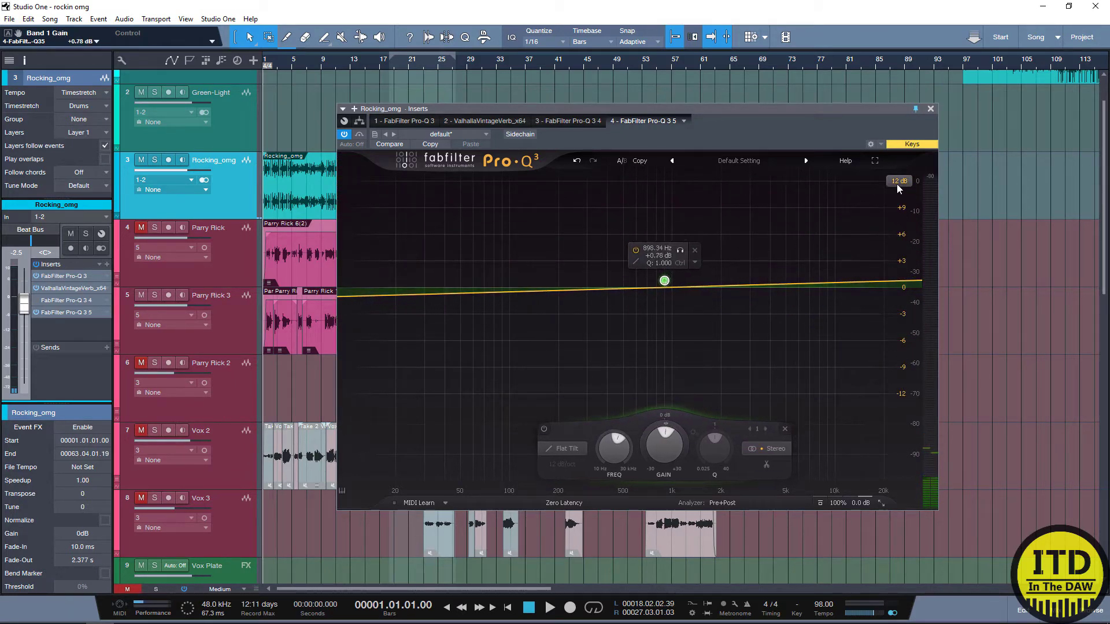
Step: Solo the Rocking_omg track and, during playback, move the flat tilt band to about 602 Hz at -0.39 dB
click(155, 163)
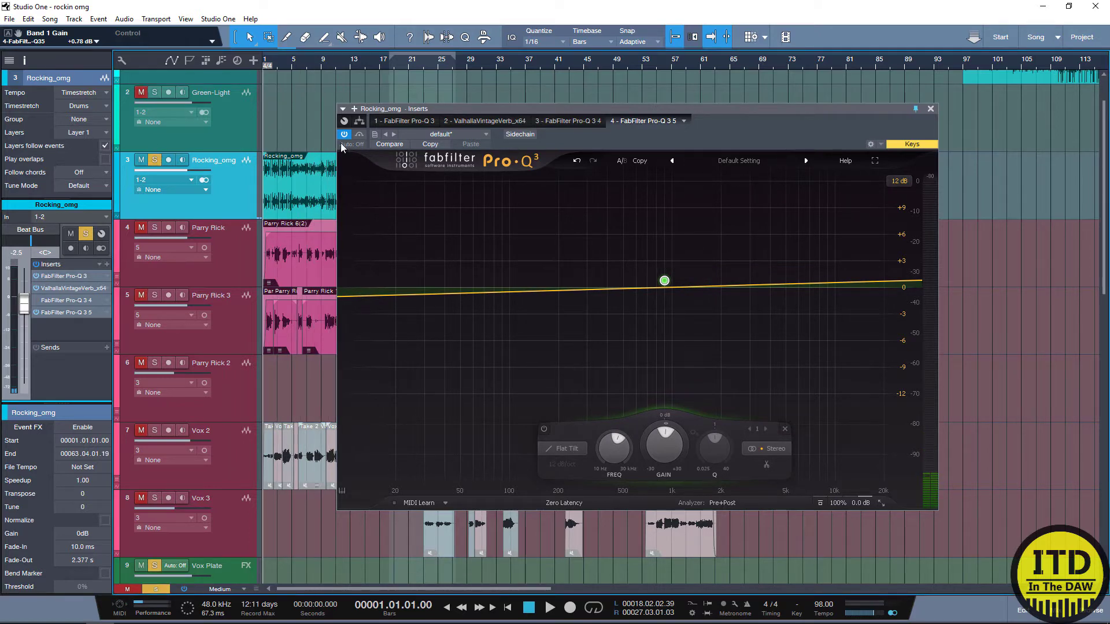
key(space)
drag(664, 281, 637, 291)
key(space)
Step: Change the band's shape from Flat Tilt to Tilt Shelf
right_click(636, 291)
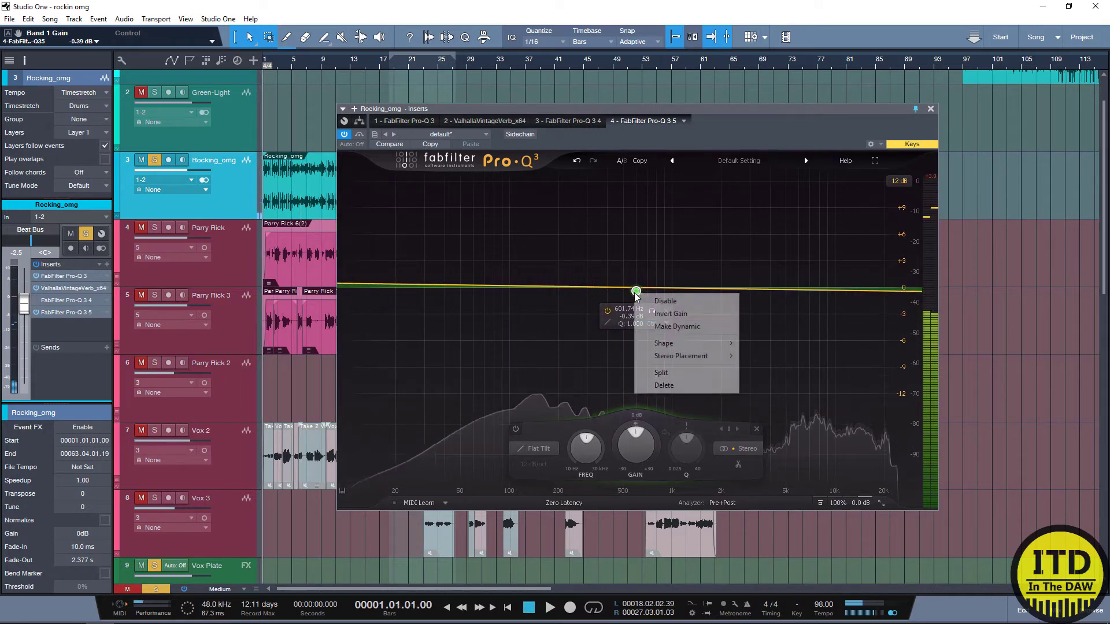
click(636, 292)
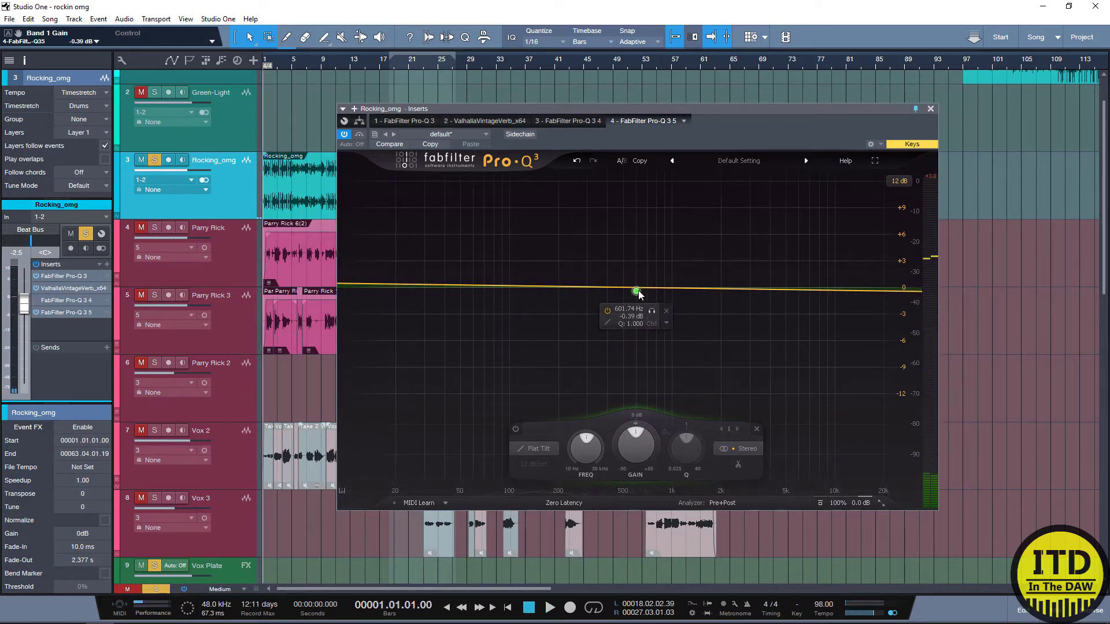
click(607, 325)
click(692, 335)
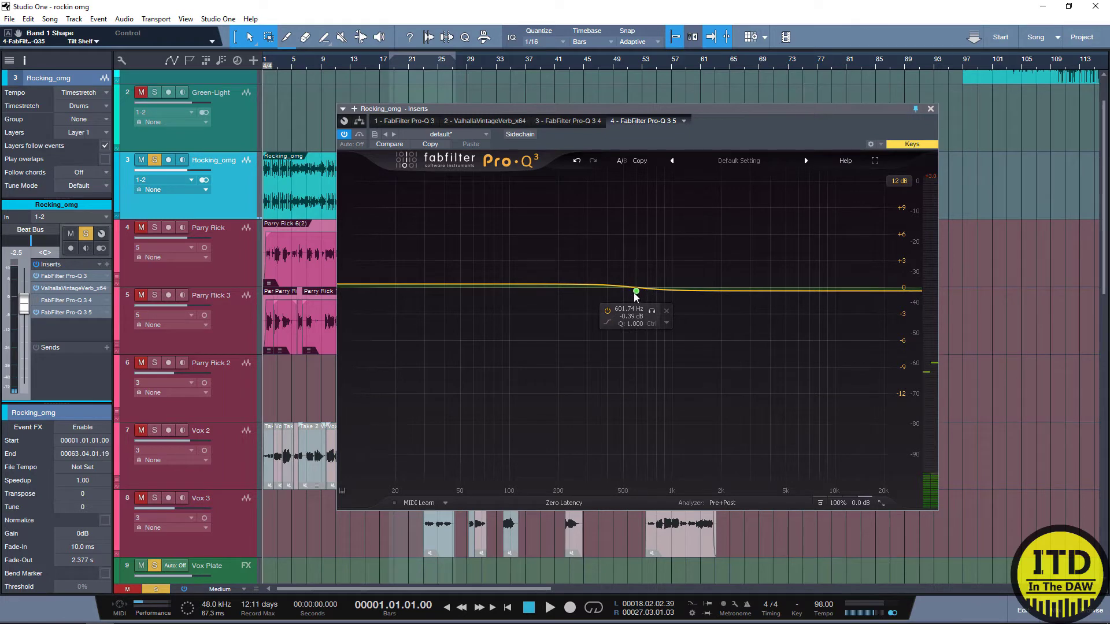
Step: During playback, move the tilt band to about 545 Hz at +6.26 dB and switch it to Flat Tilt
key(space)
drag(636, 292, 628, 231)
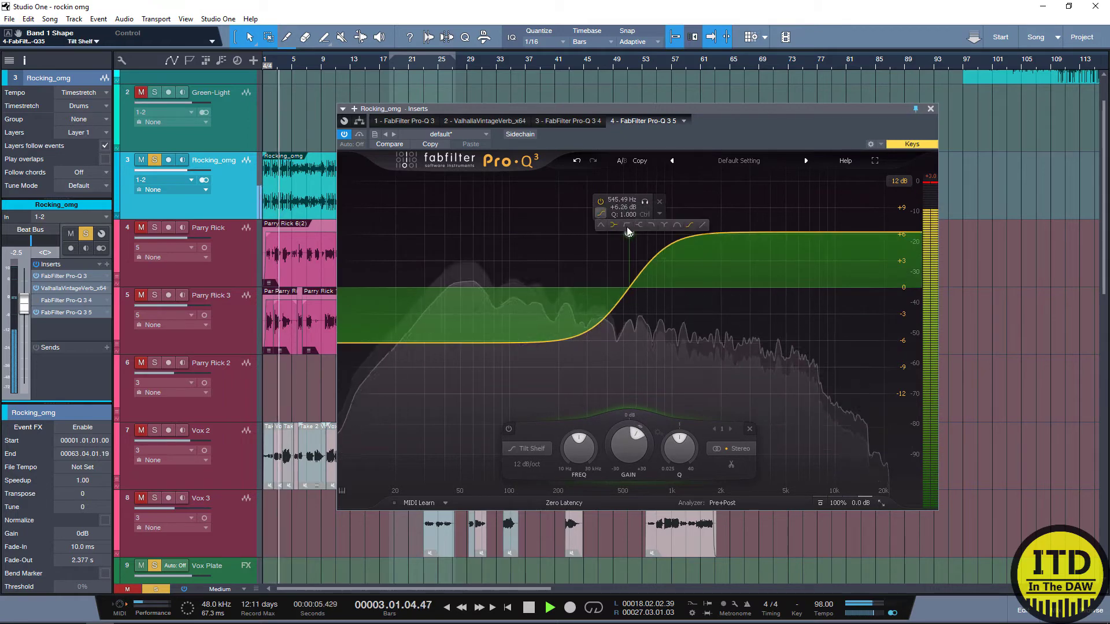
click(702, 225)
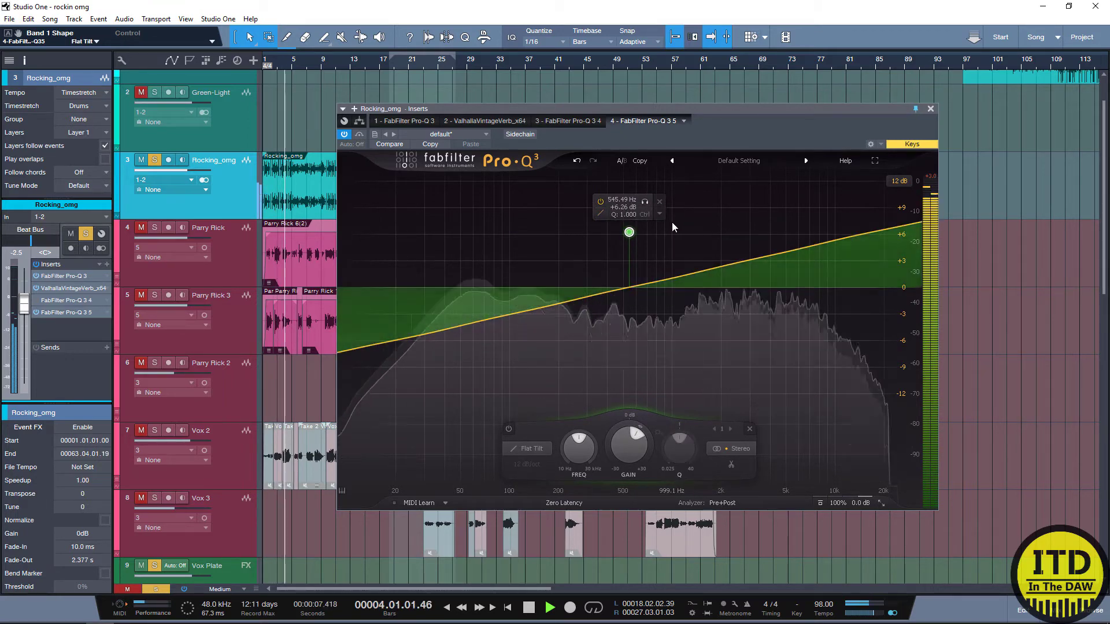
key(space)
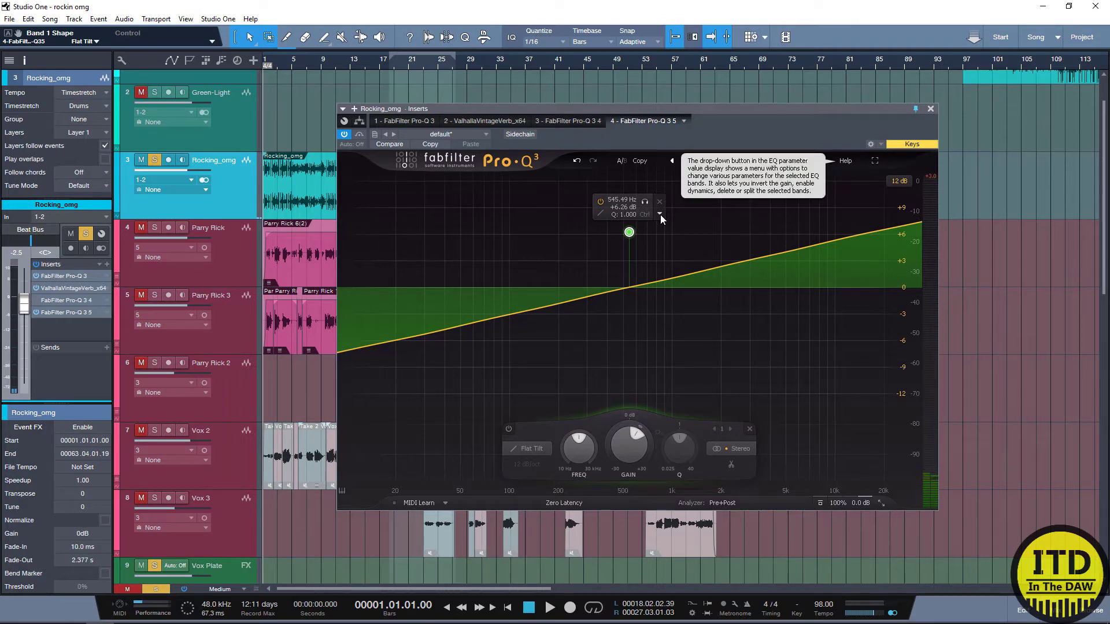
Step: Make the flat tilt band dynamic and adjust its dynamic range, first to about +11.5 dB
click(660, 214)
click(706, 257)
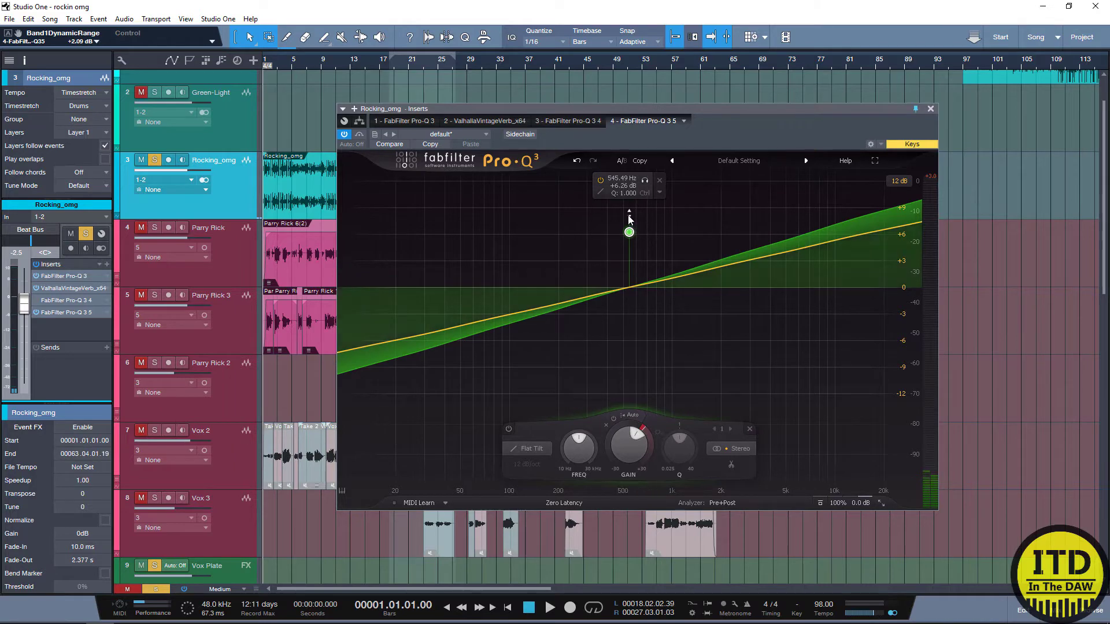
drag(630, 218, 611, 131)
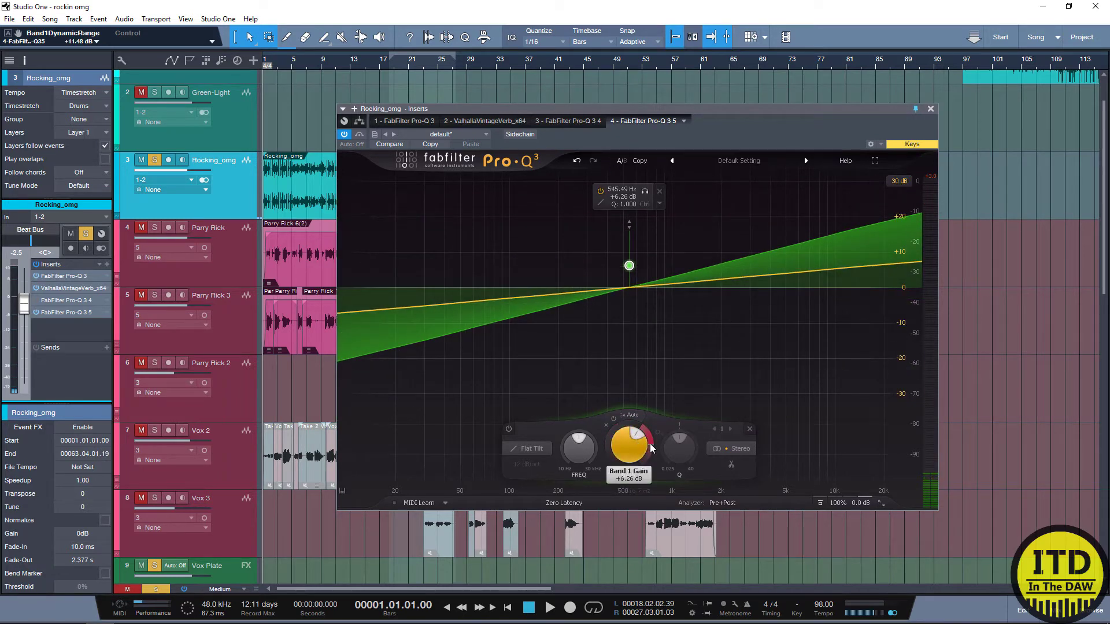
drag(648, 440, 742, 446)
Step: Replace the flat tilt band with a bell band near 500 Hz that has a dynamic range of about +14.93 dB
click(751, 431)
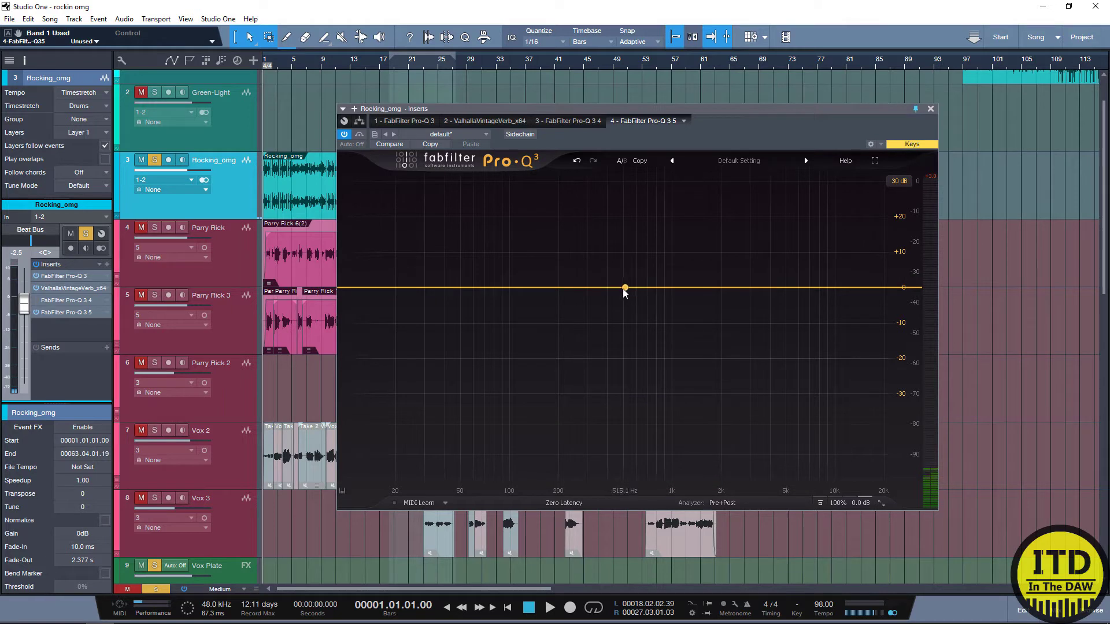
click(625, 287)
drag(603, 422, 627, 368)
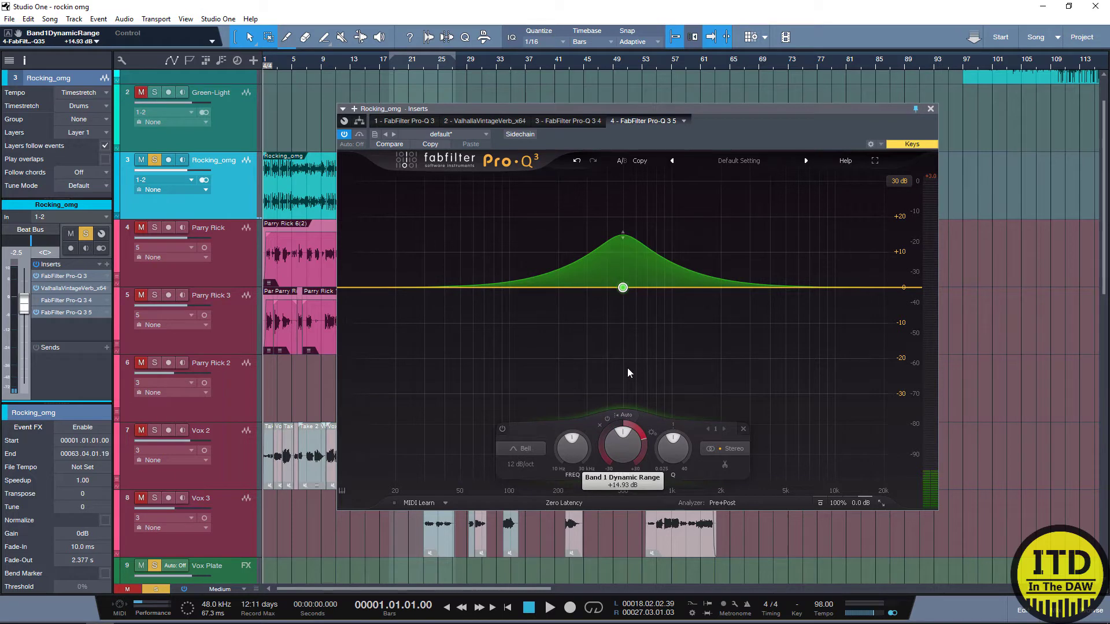
Step: Switch the bell band's threshold between Auto and a manual -20 dB setting, ending on Auto
click(622, 417)
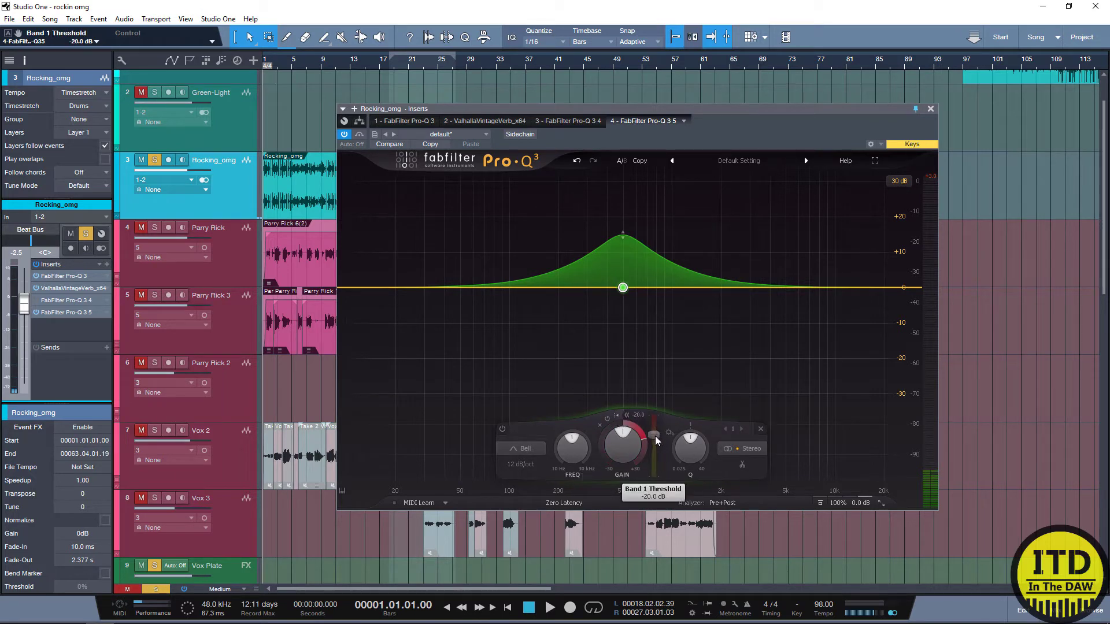
click(616, 417)
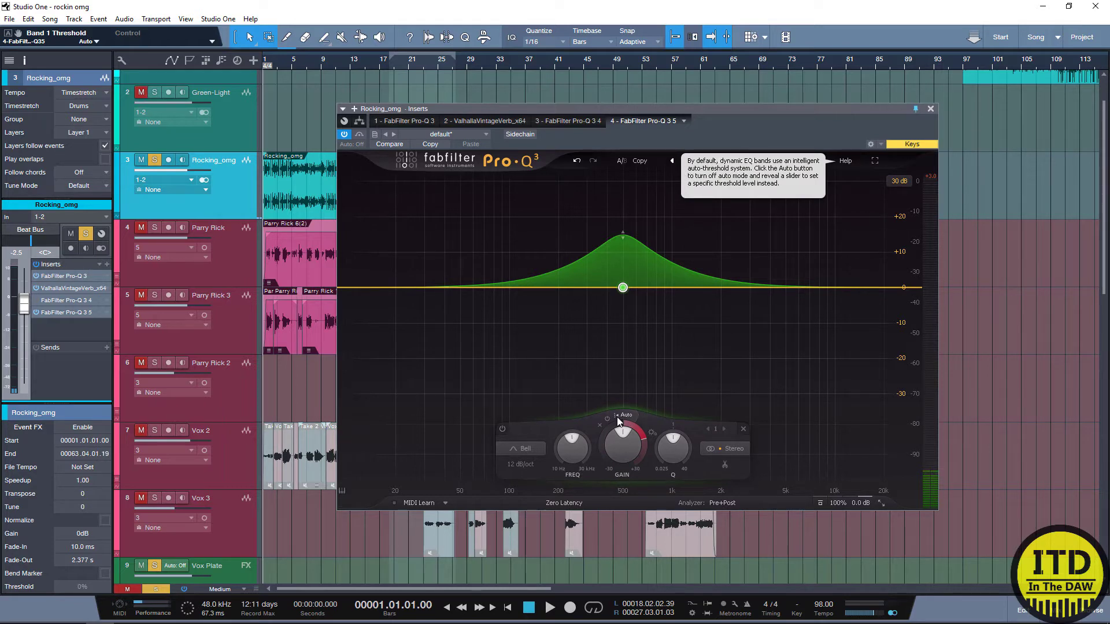
click(616, 417)
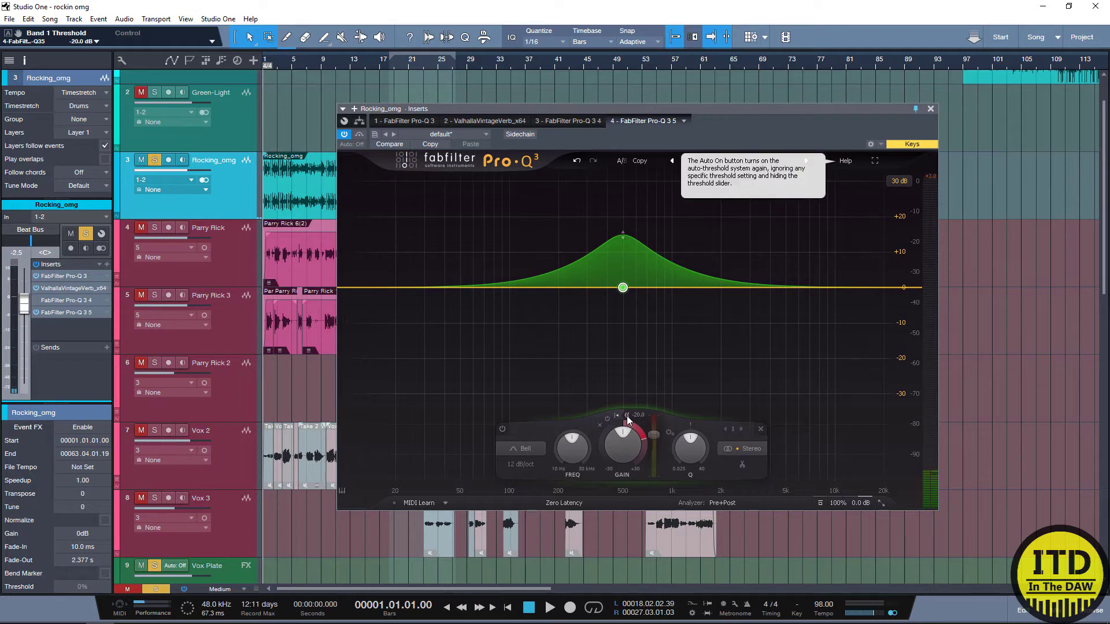
click(627, 415)
Step: During playback, turn the 500 Hz bell band's dynamic range into a cut and adjust its manual threshold
drag(622, 234, 625, 291)
key(space)
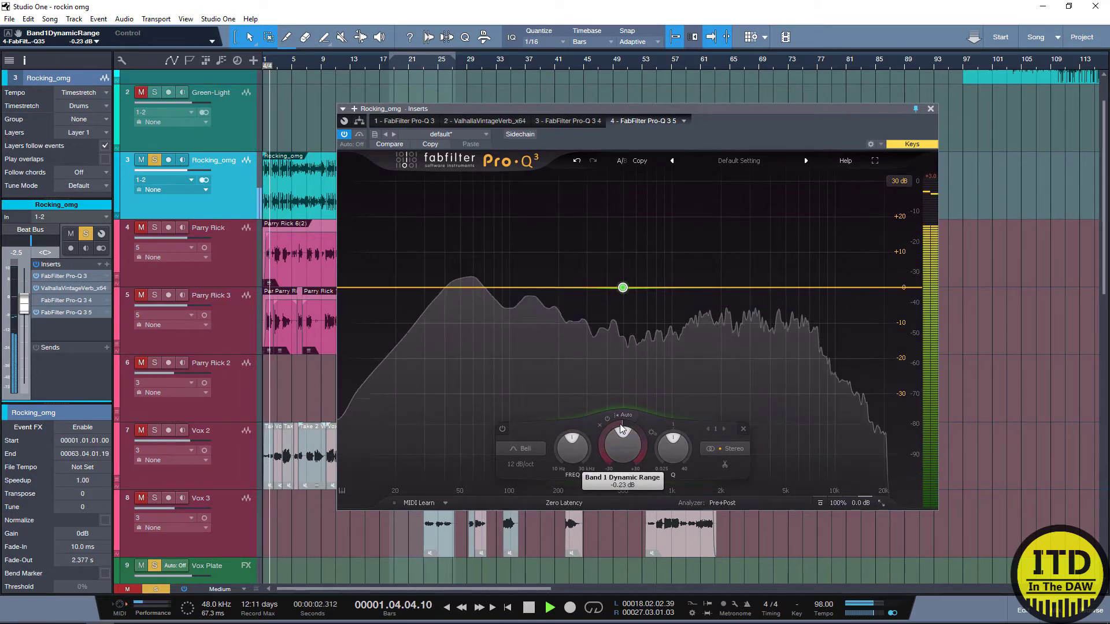
drag(620, 424, 545, 527)
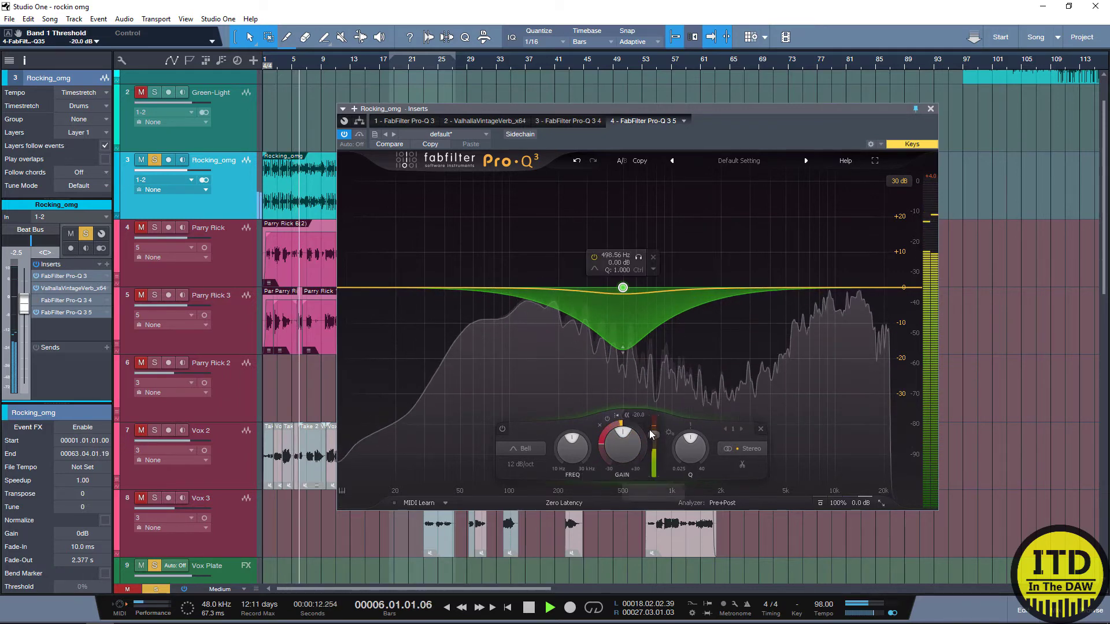
drag(653, 433, 653, 476)
Step: Move the dynamic bell band to about 8308 Hz at +3.26 dB and set its threshold to about -24.9 dB
mouse_move(623, 288)
drag(623, 288, 821, 276)
drag(824, 478, 824, 441)
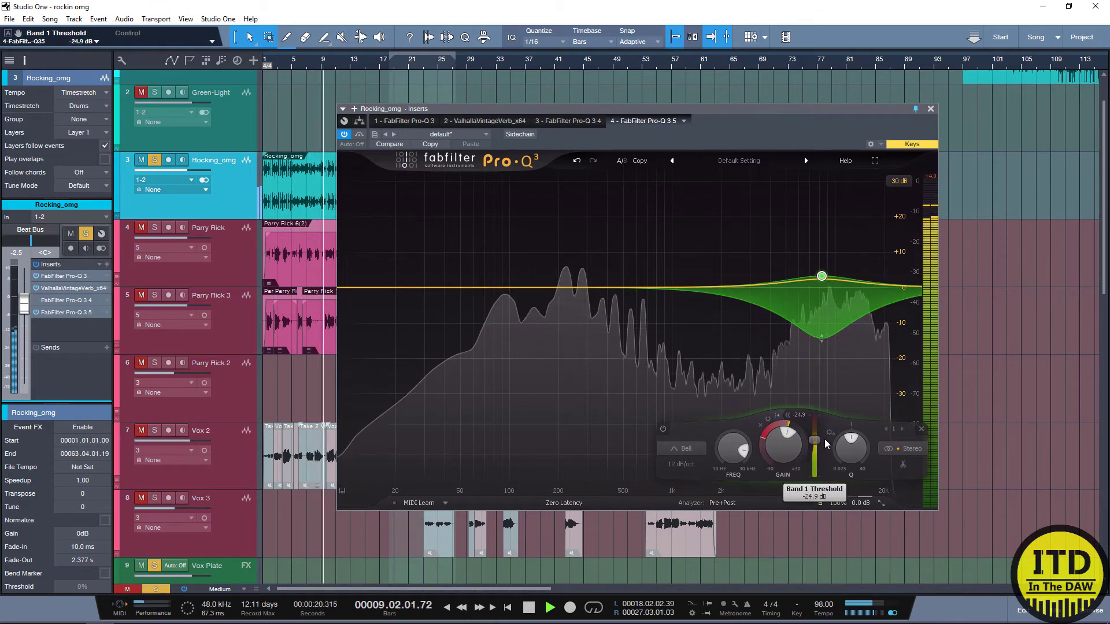
Step: Return the bell band's threshold to Auto, reduce its dynamic range to about -8.30 dB and stop playback
click(788, 415)
drag(762, 441, 770, 398)
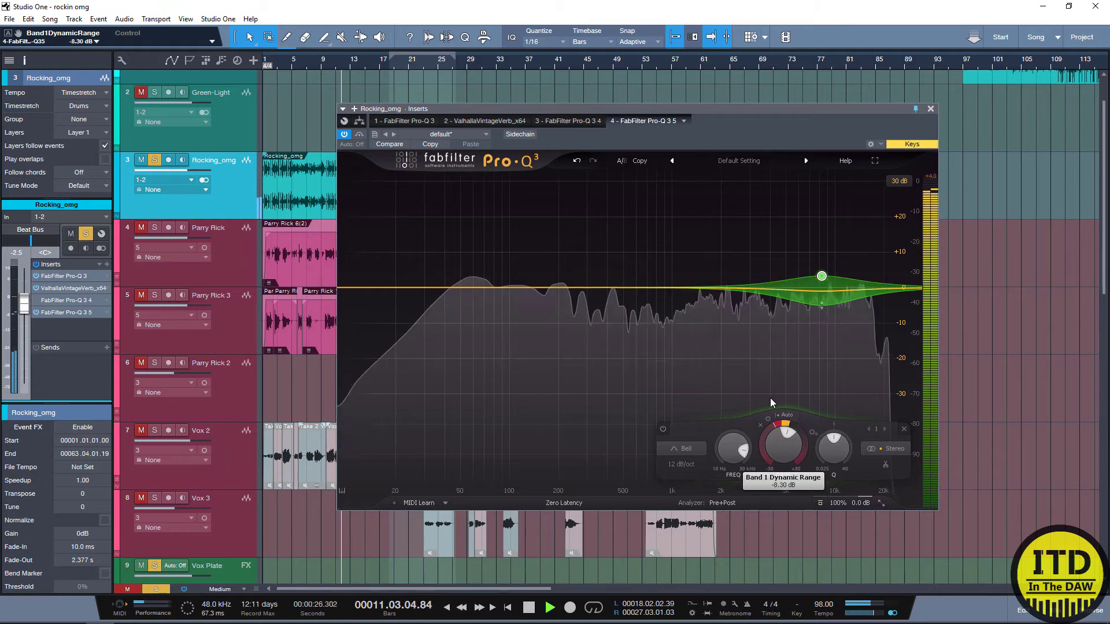
key(space)
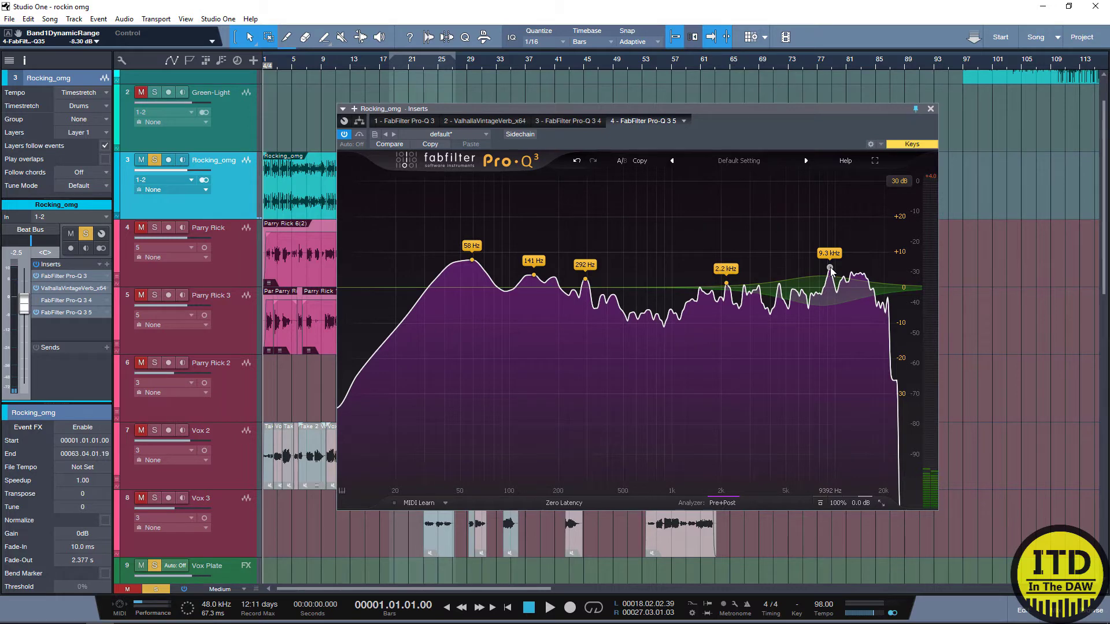
Step: During playback, use Spectrum Grab to pull the 9.3 kHz peak down to -30 dB with a narrow bell band
key(space)
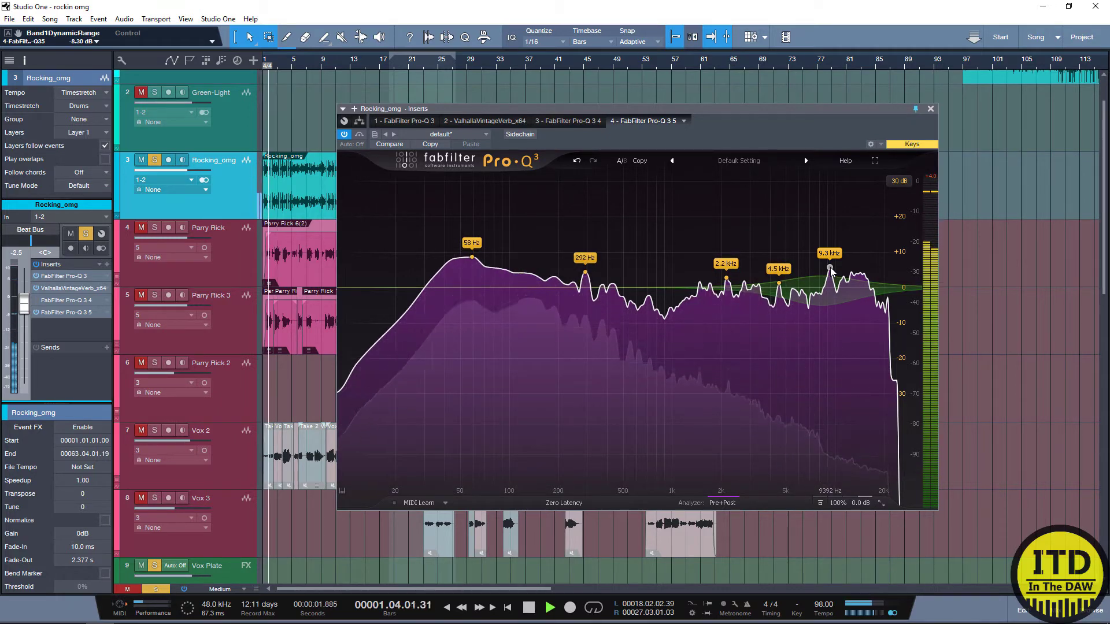
click(821, 276)
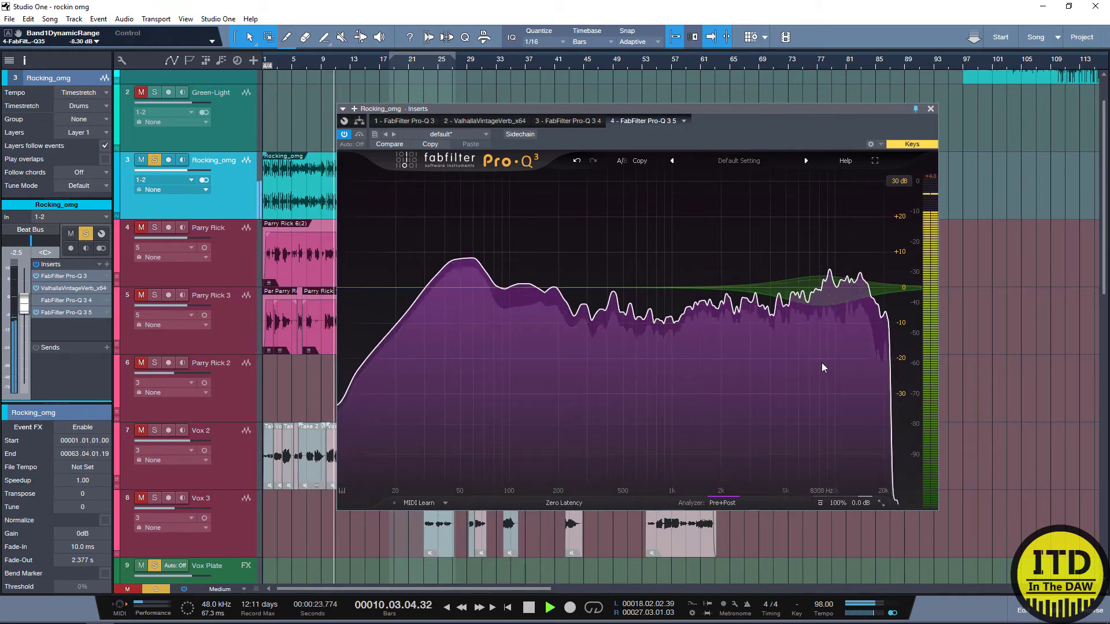
mouse_move(822, 364)
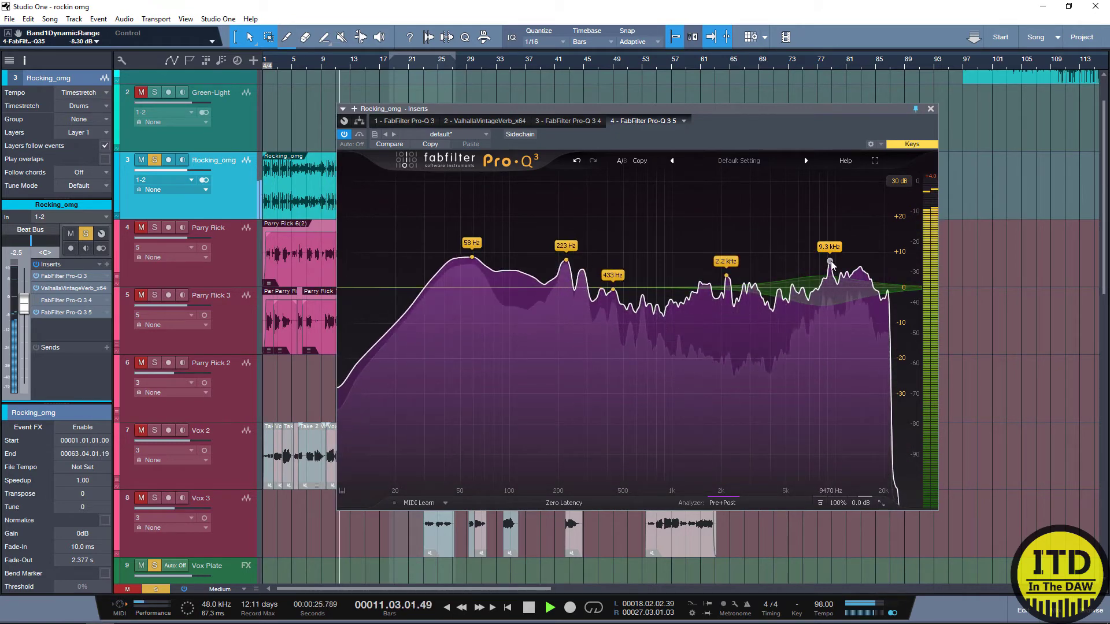
drag(830, 261, 835, 349)
key(space)
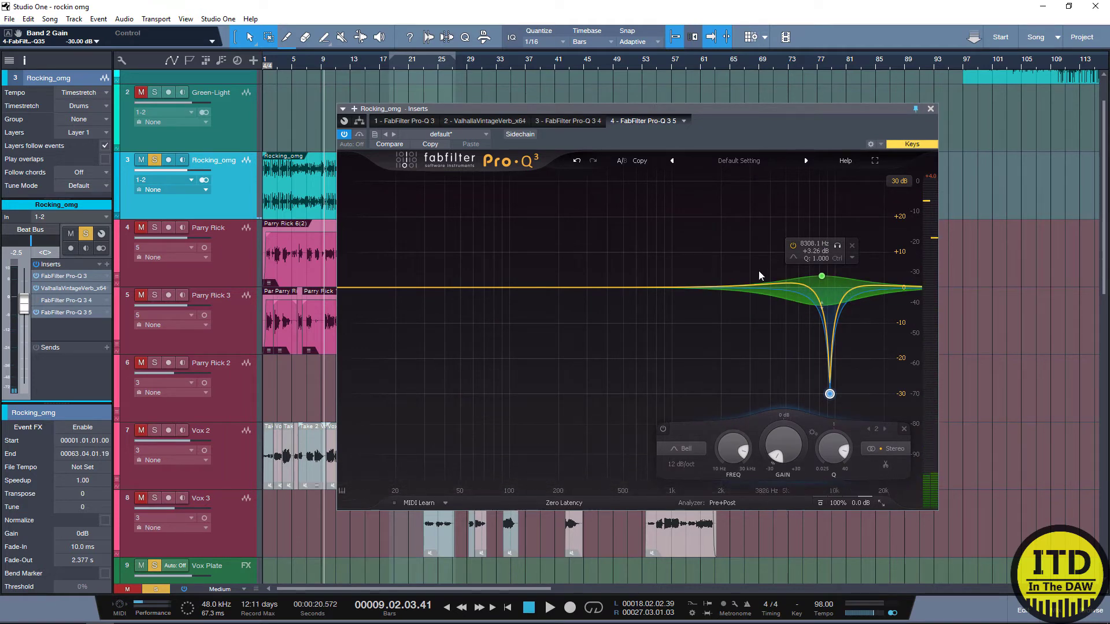
Step: Remove the fourth insert, FabFilter Pro-Q 3 5, and activate FabFilter Pro-Q 3 4 in the third slot
click(684, 120)
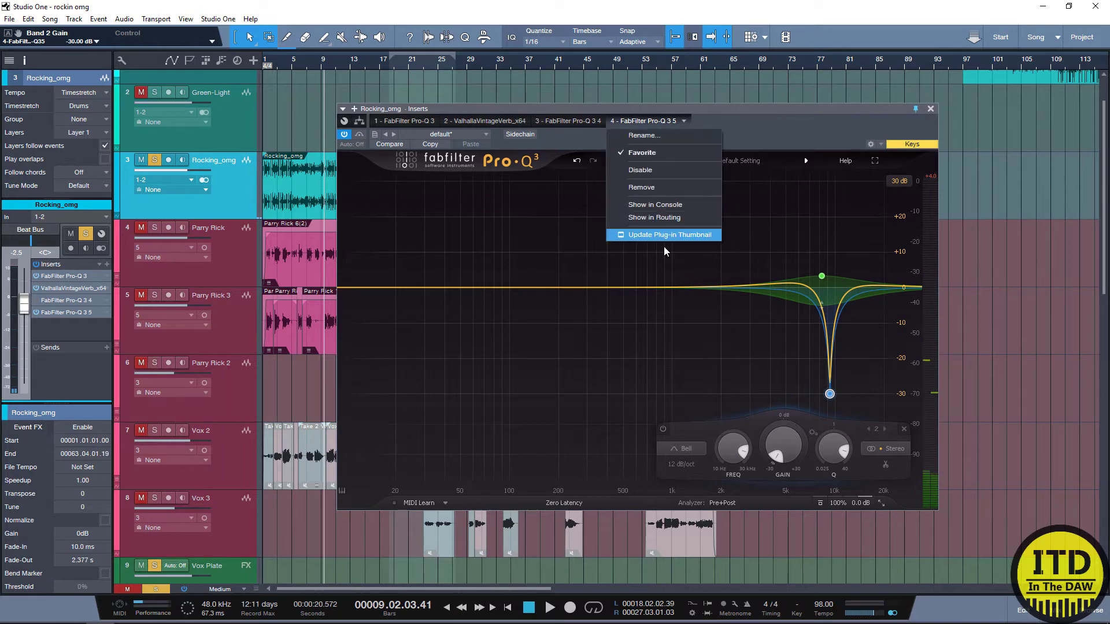
click(661, 187)
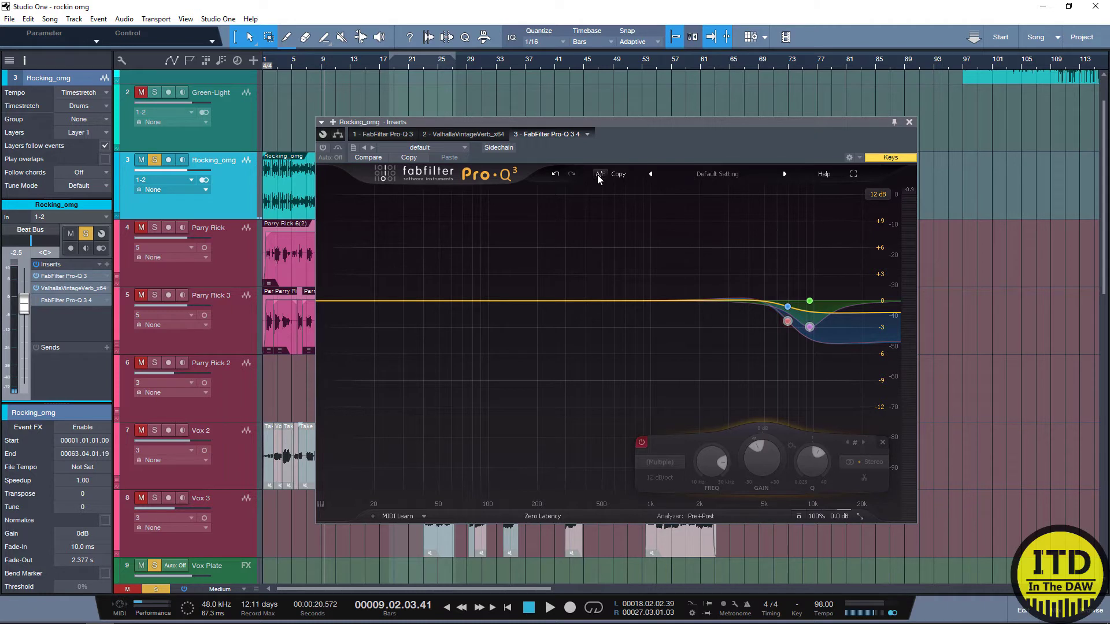
click(322, 148)
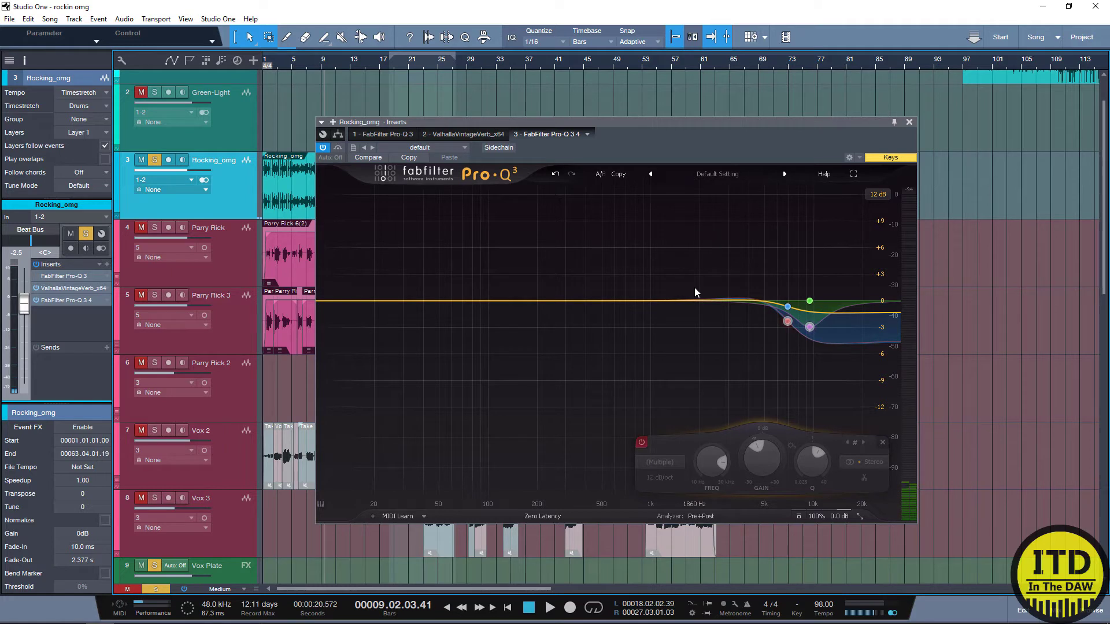
Step: Compare the A and B states repeatedly to examine the dynamic high-frequency bands against the static ones, ending on the static version
click(599, 177)
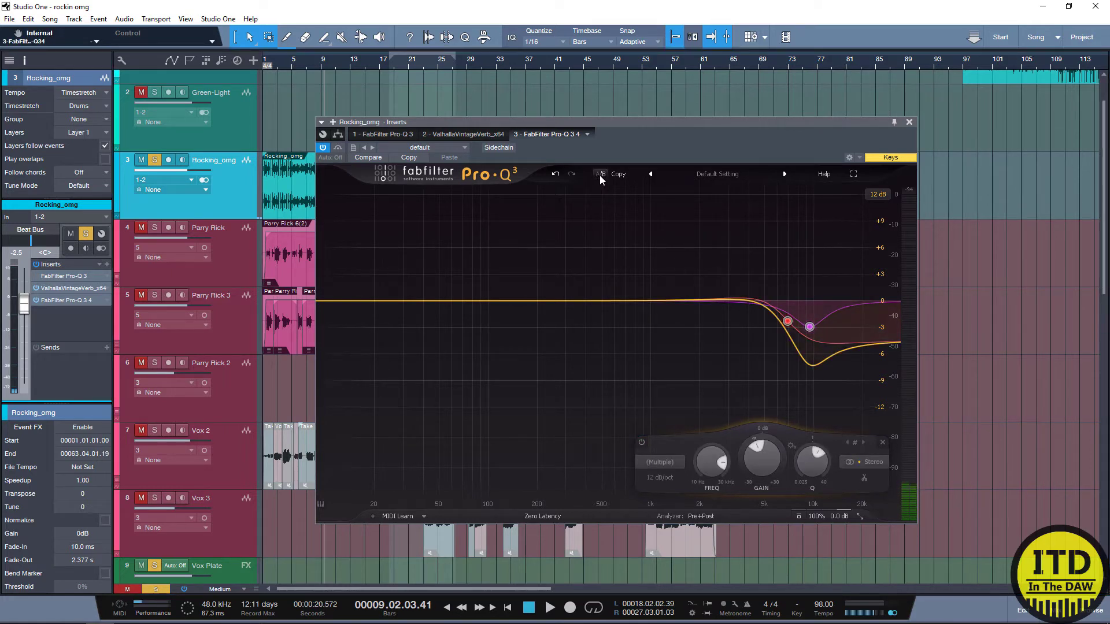
click(600, 175)
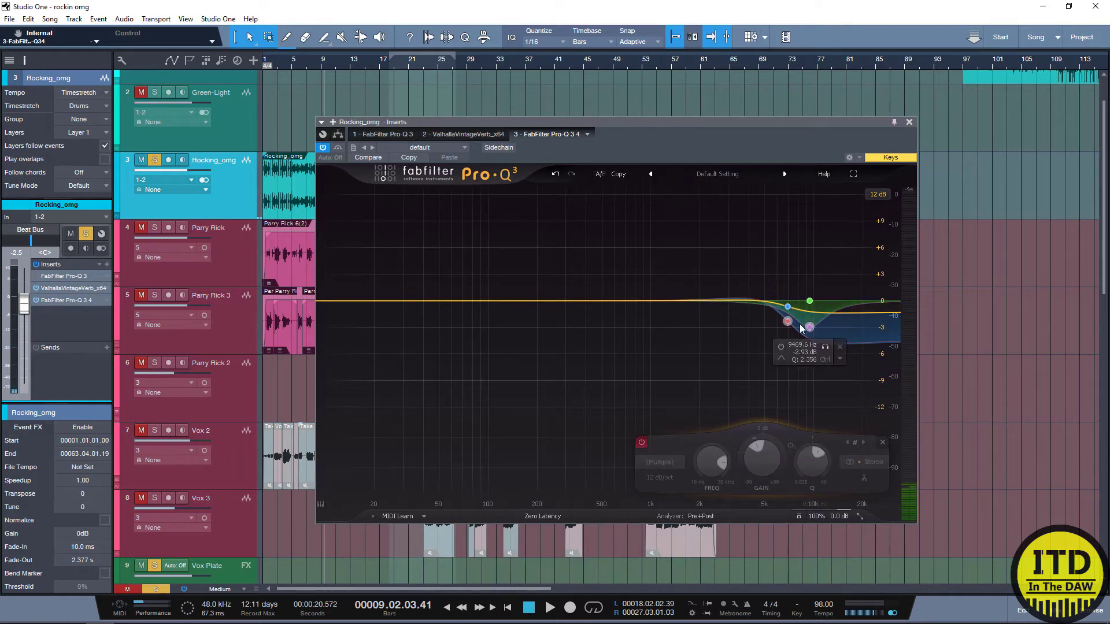
click(599, 174)
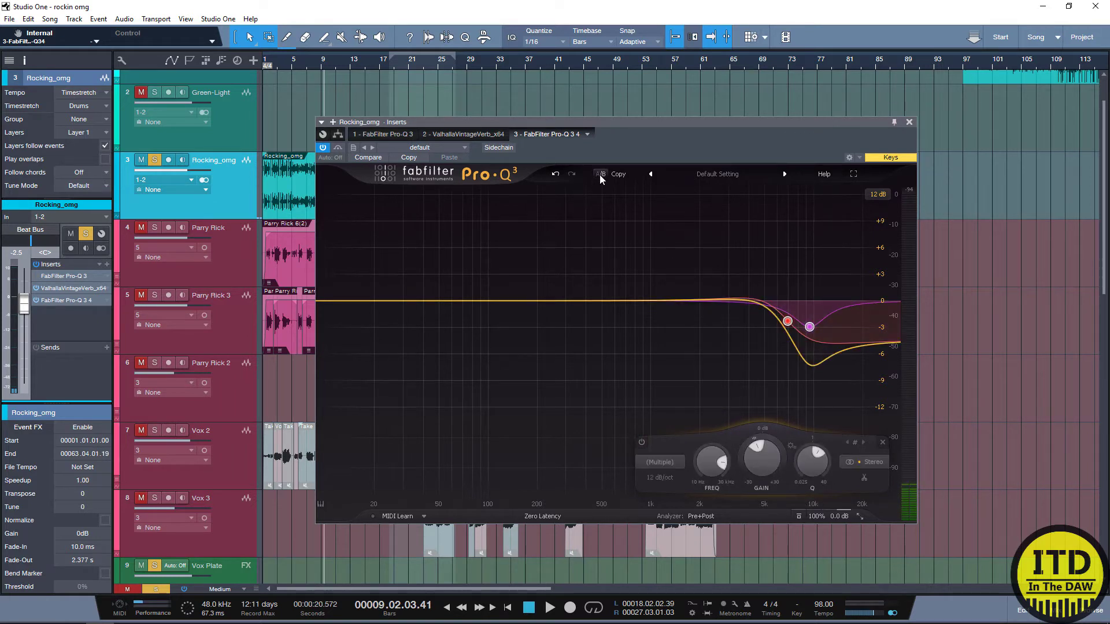
click(599, 174)
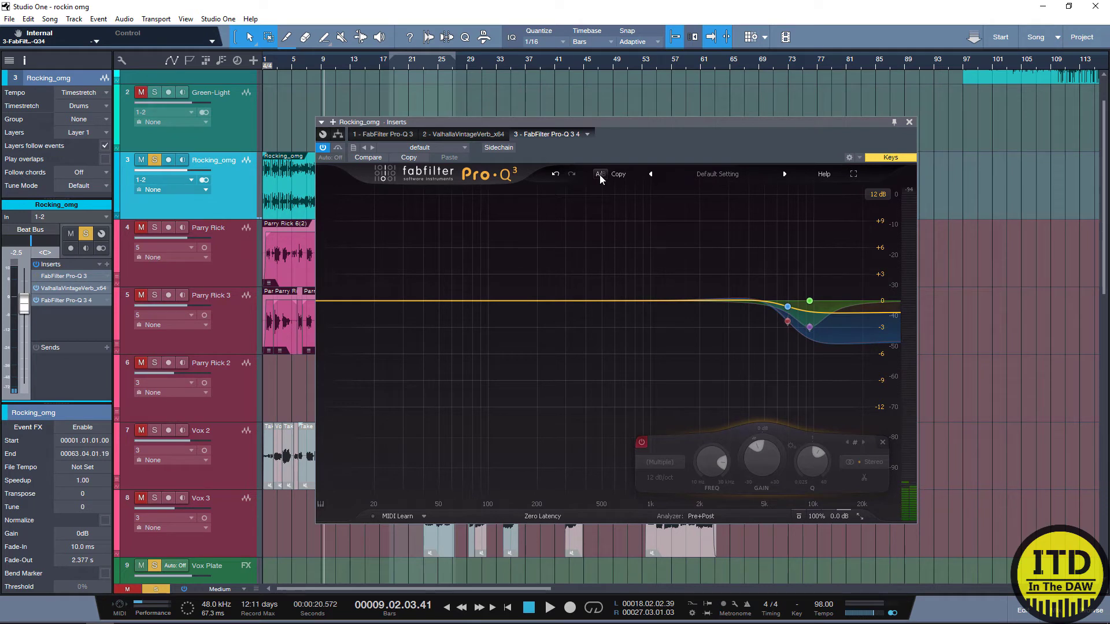
click(600, 174)
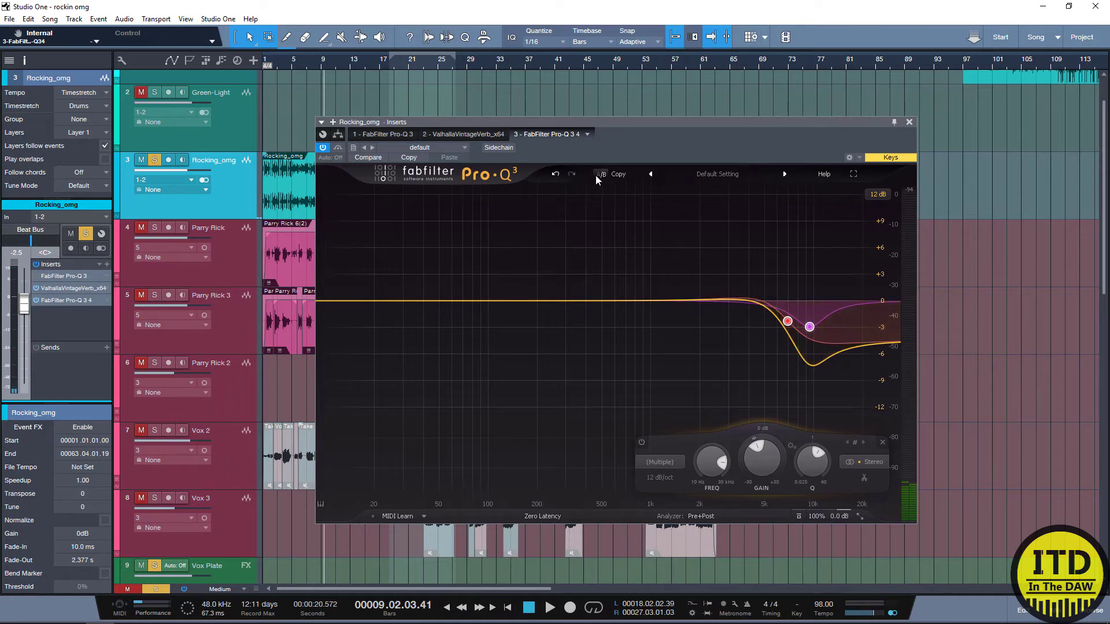
click(595, 175)
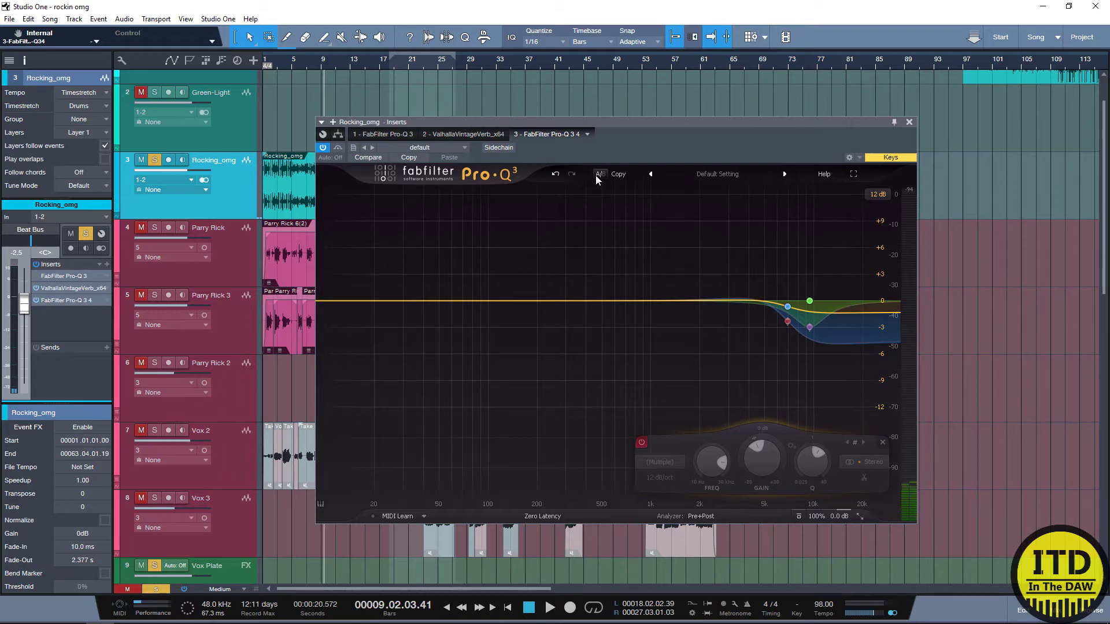
click(597, 174)
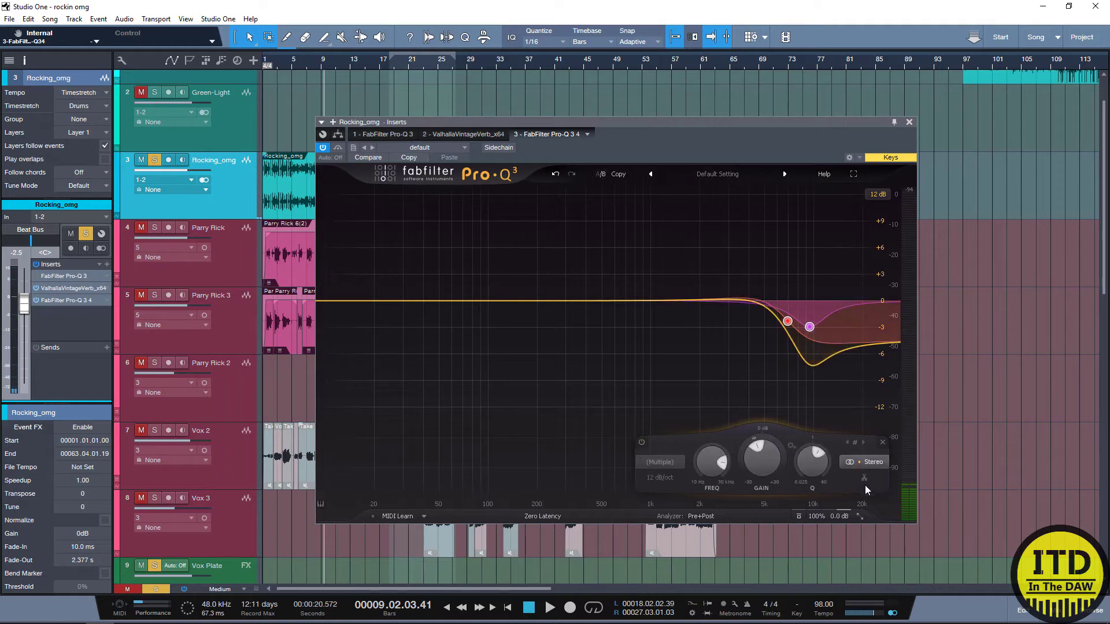
Step: Play the track with the static EQ globally bypassed, and re-enable it to hear the difference
click(797, 515)
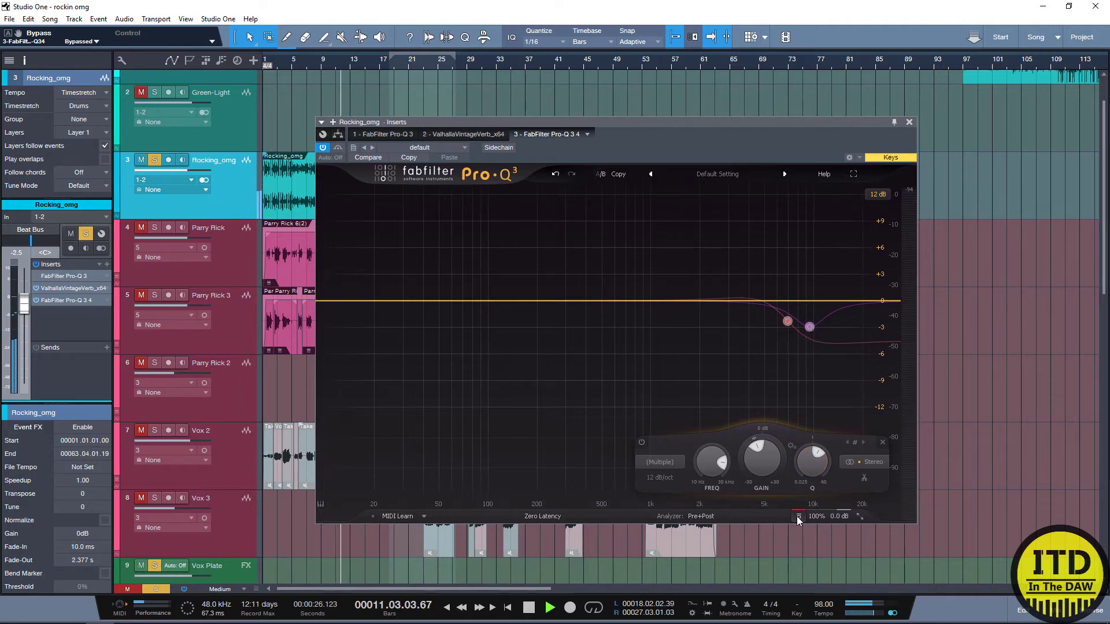
mouse_move(796, 516)
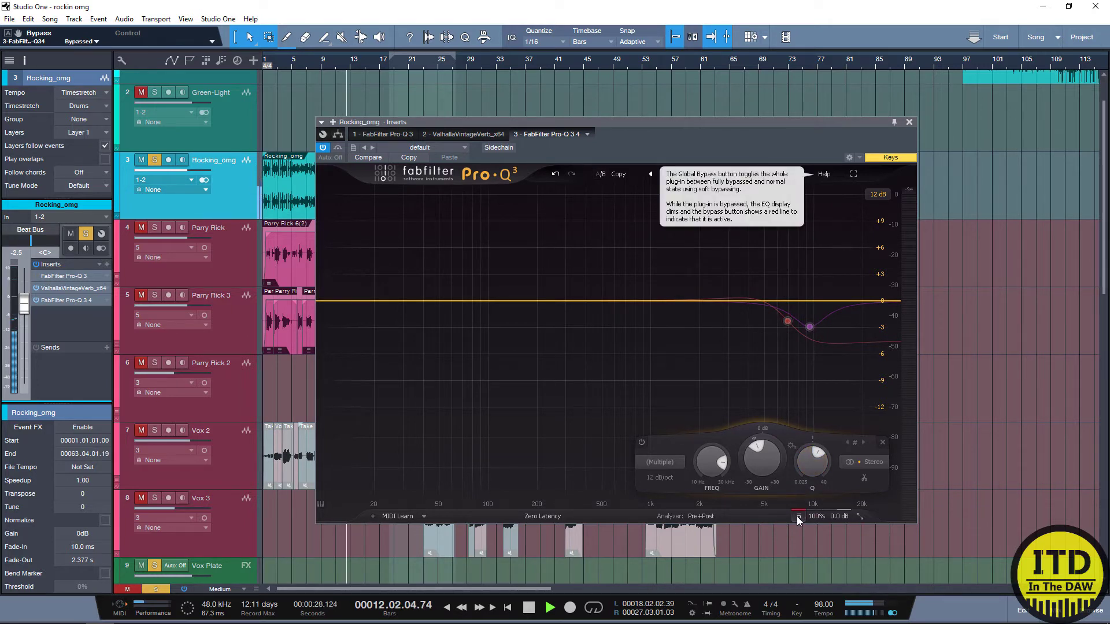
click(797, 516)
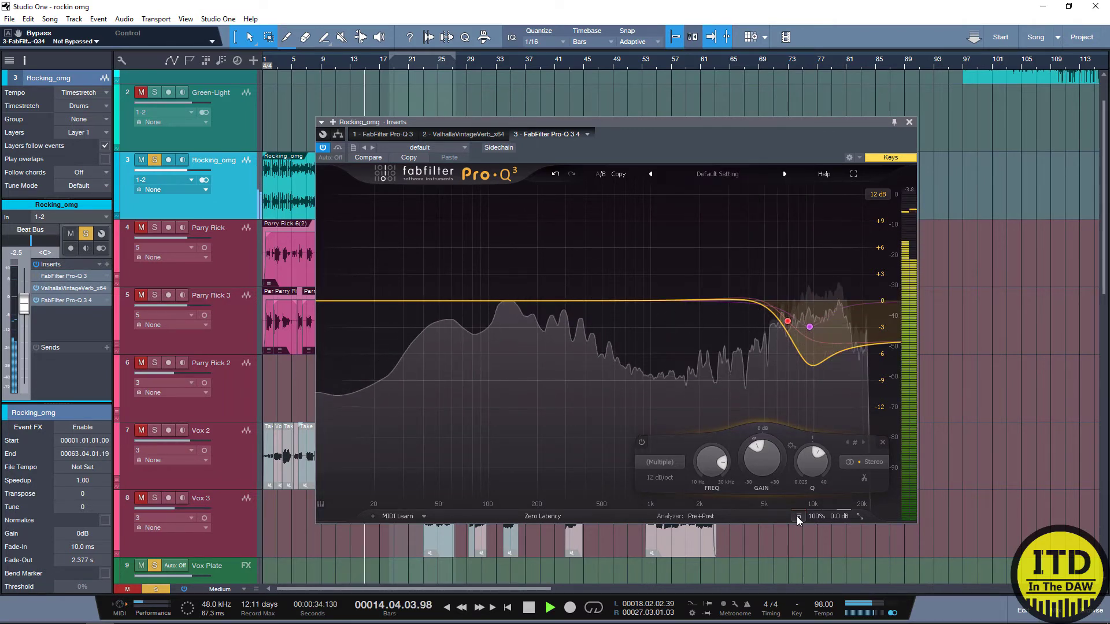
Step: Alternate between the dynamic and static A/B states during playback, stop the track and finish on the dynamic state
click(599, 173)
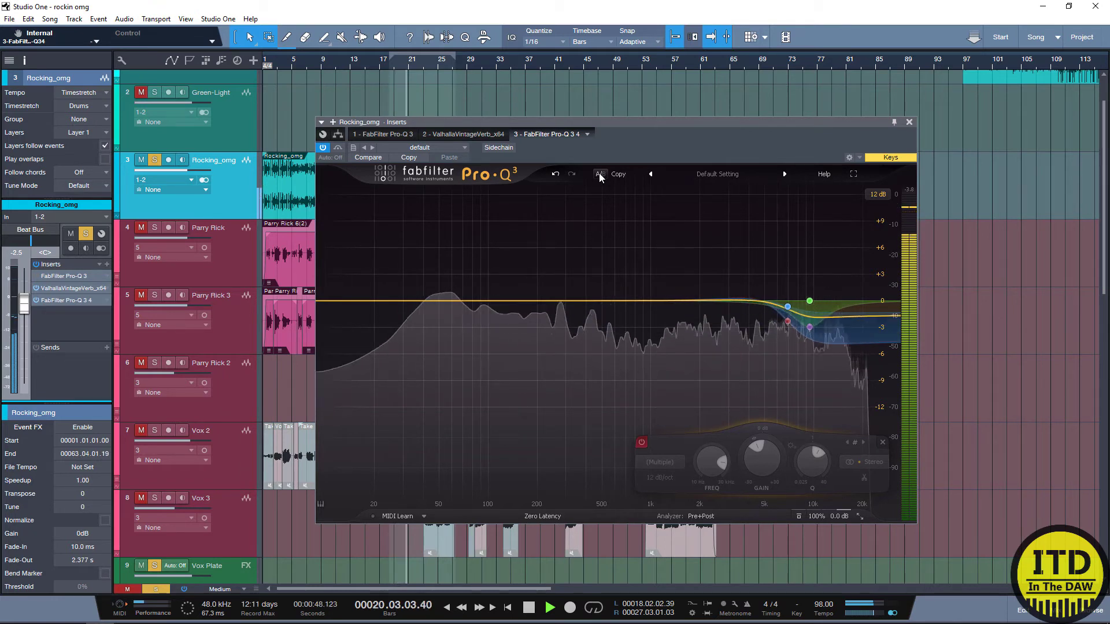
click(598, 173)
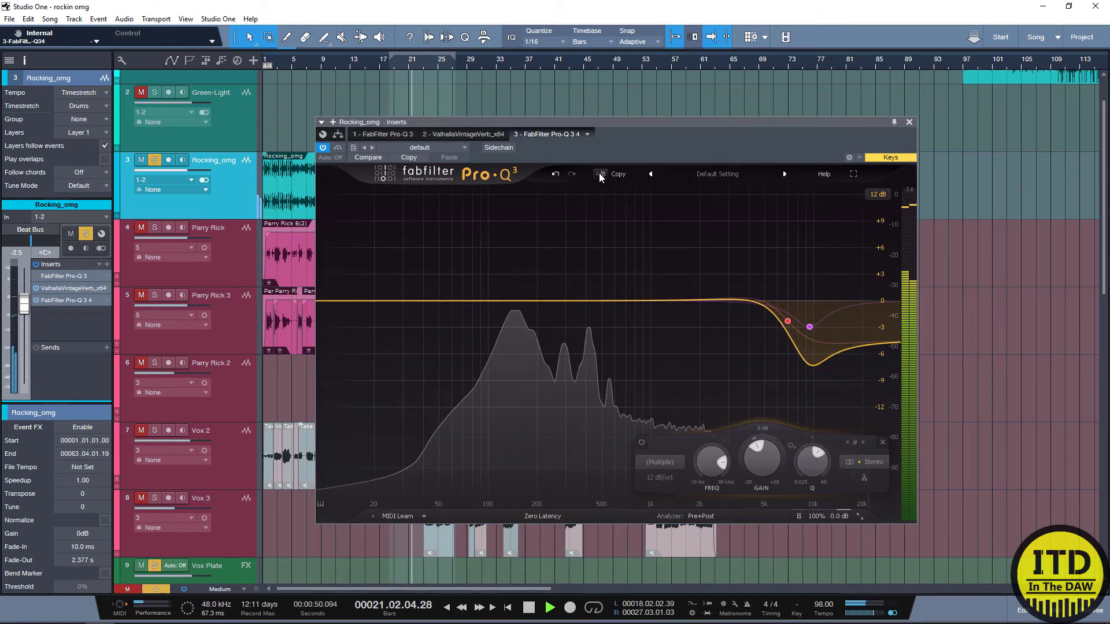
key(space)
click(599, 172)
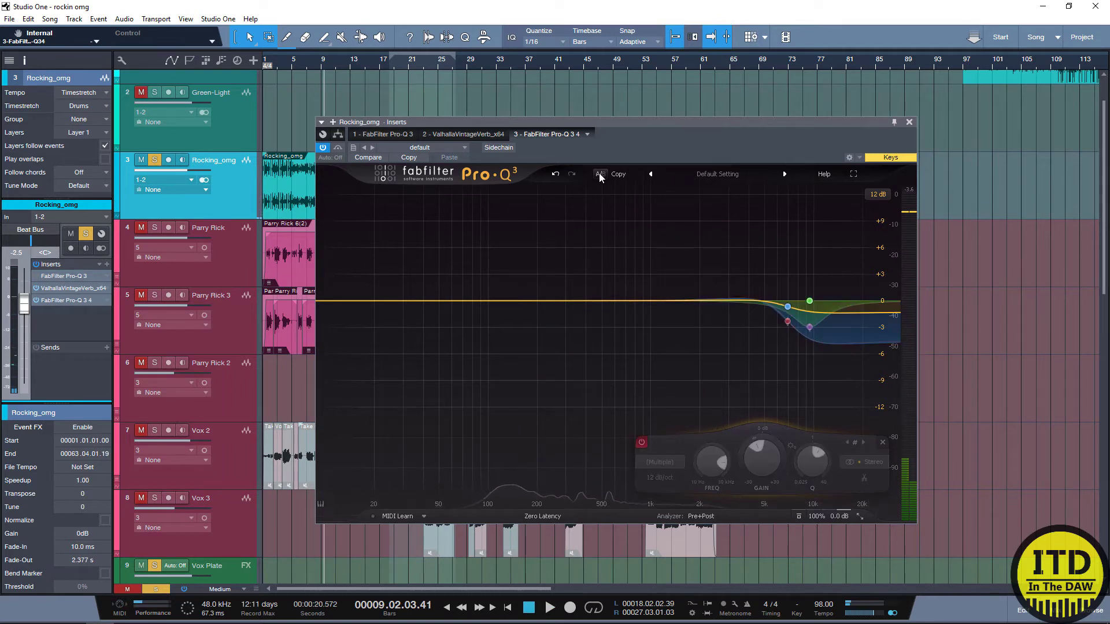
click(599, 172)
click(599, 172)
Step: Toggle the global bypass on the dynamic EQ state and play the track to compare bypassed and processed sound
click(799, 516)
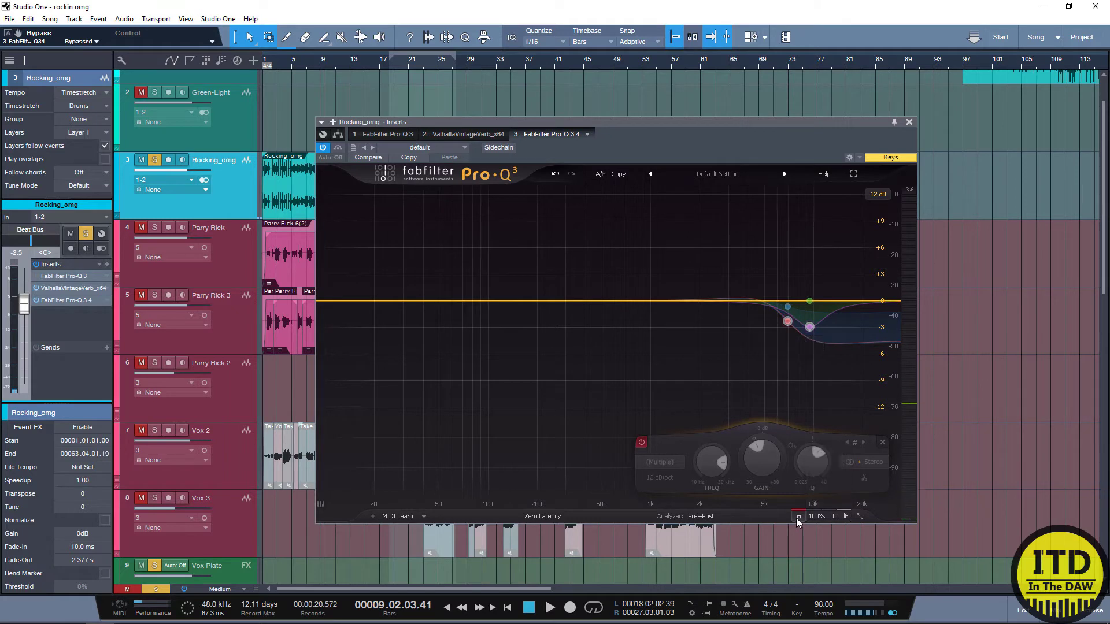
click(599, 175)
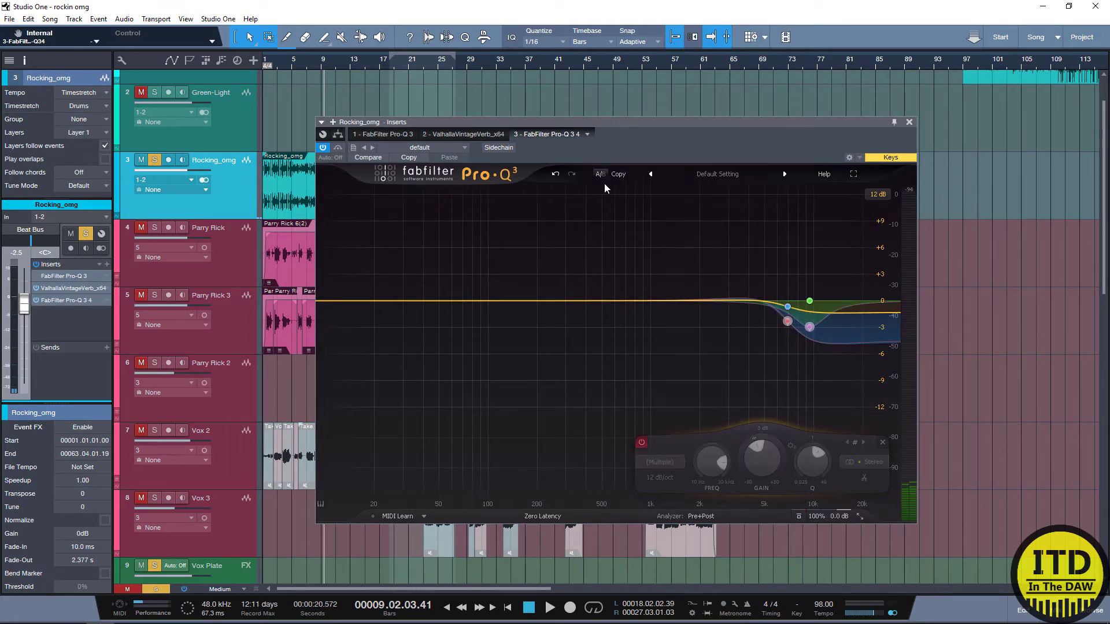
click(797, 516)
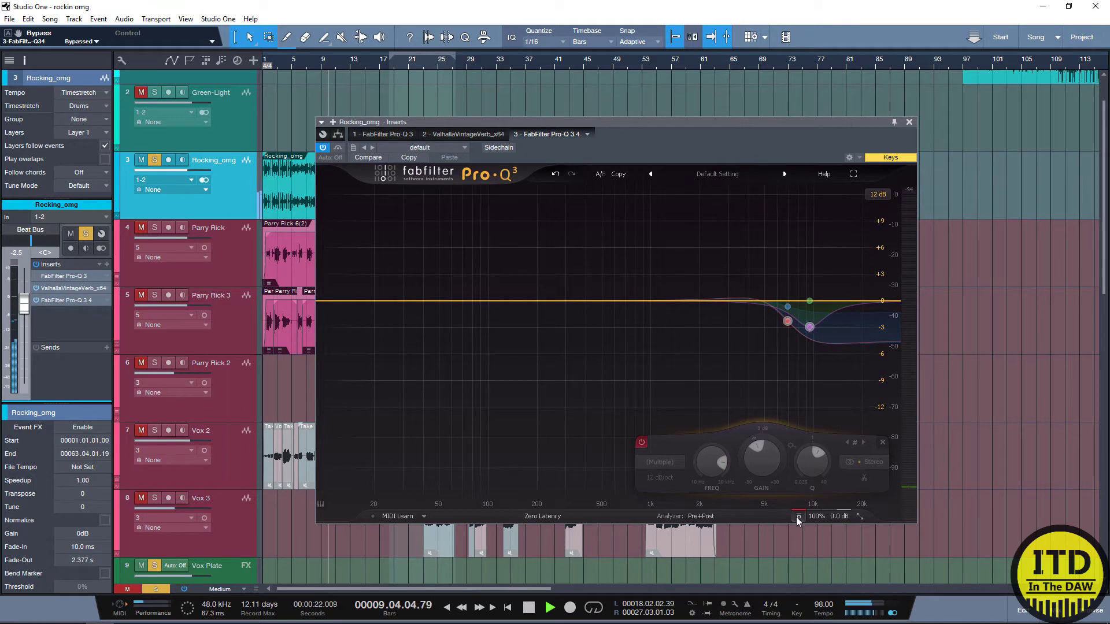
click(798, 516)
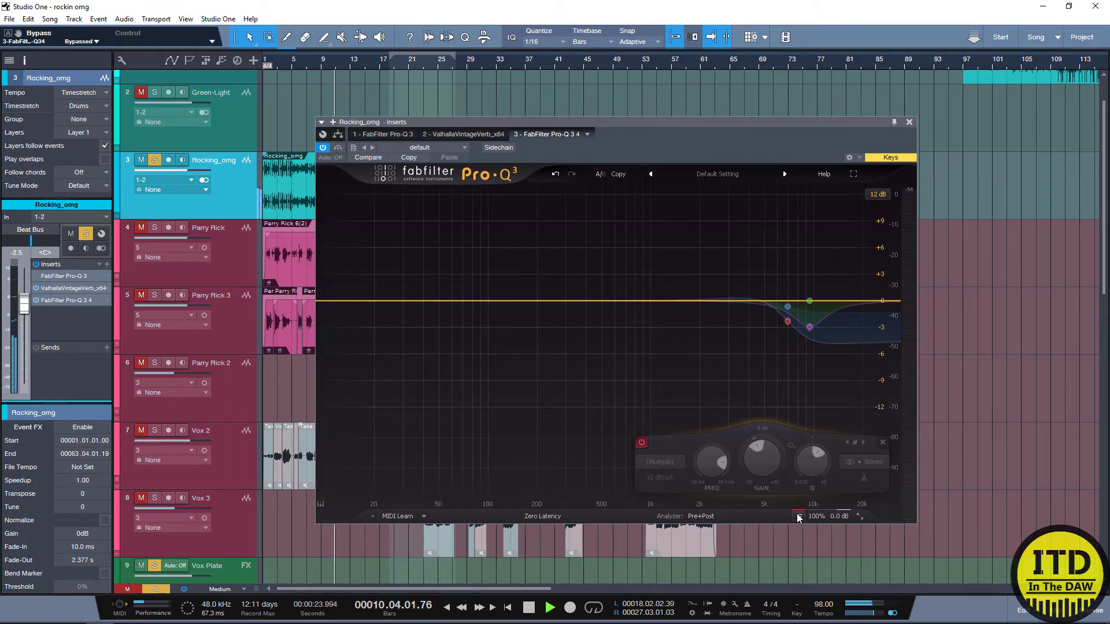
Step: Switch repeatedly between the static and dynamic A/B states while the track plays, end on dynamic and stop playback
click(599, 175)
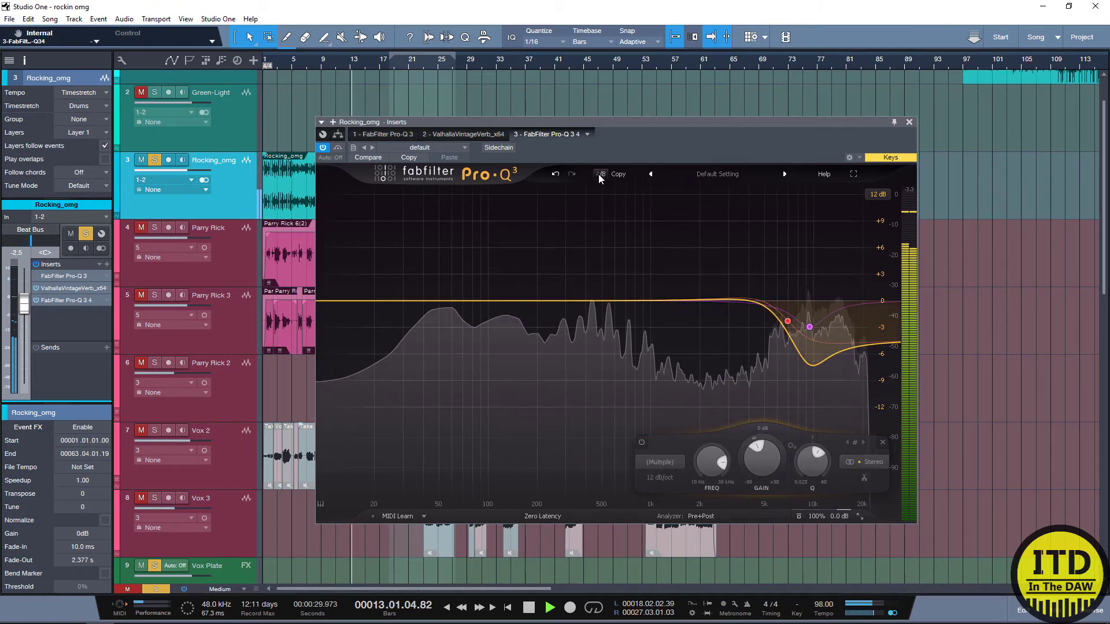
click(599, 175)
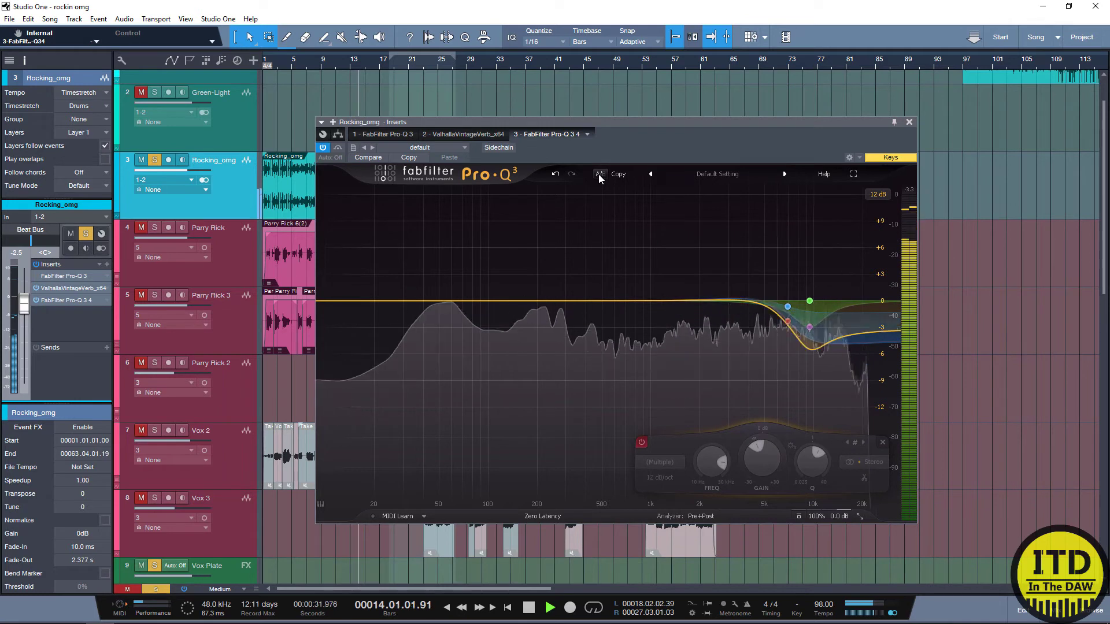
click(599, 175)
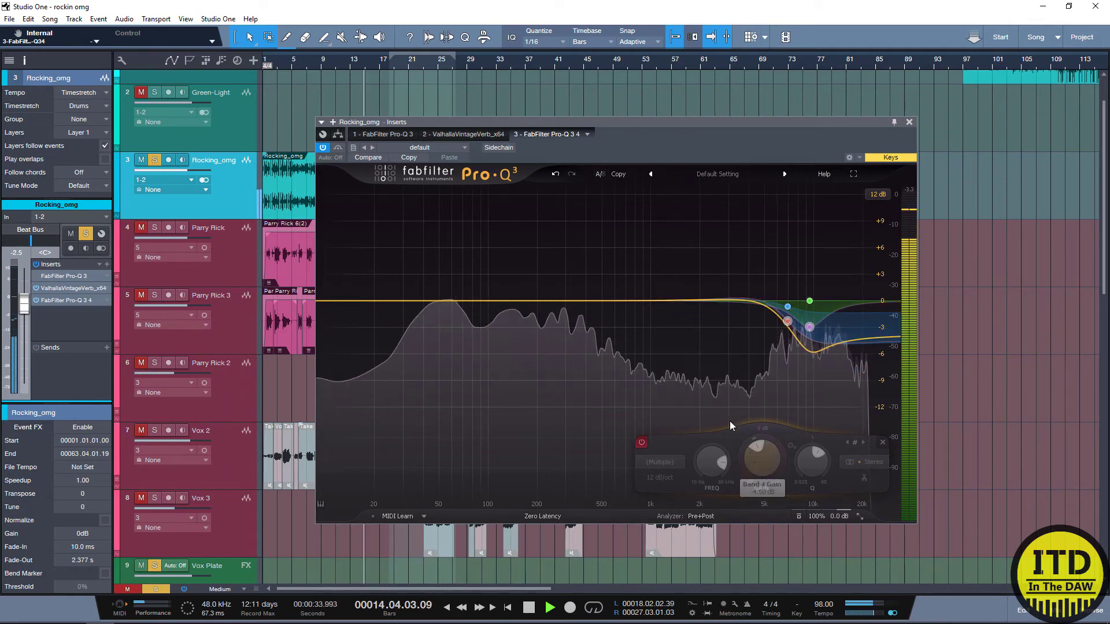
click(601, 174)
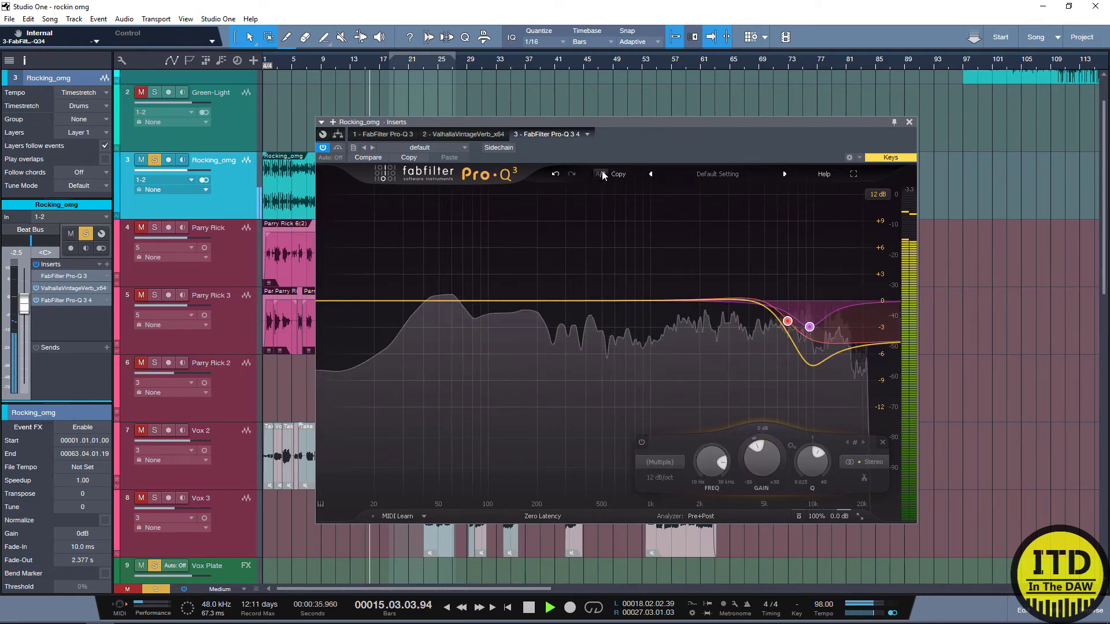
click(602, 173)
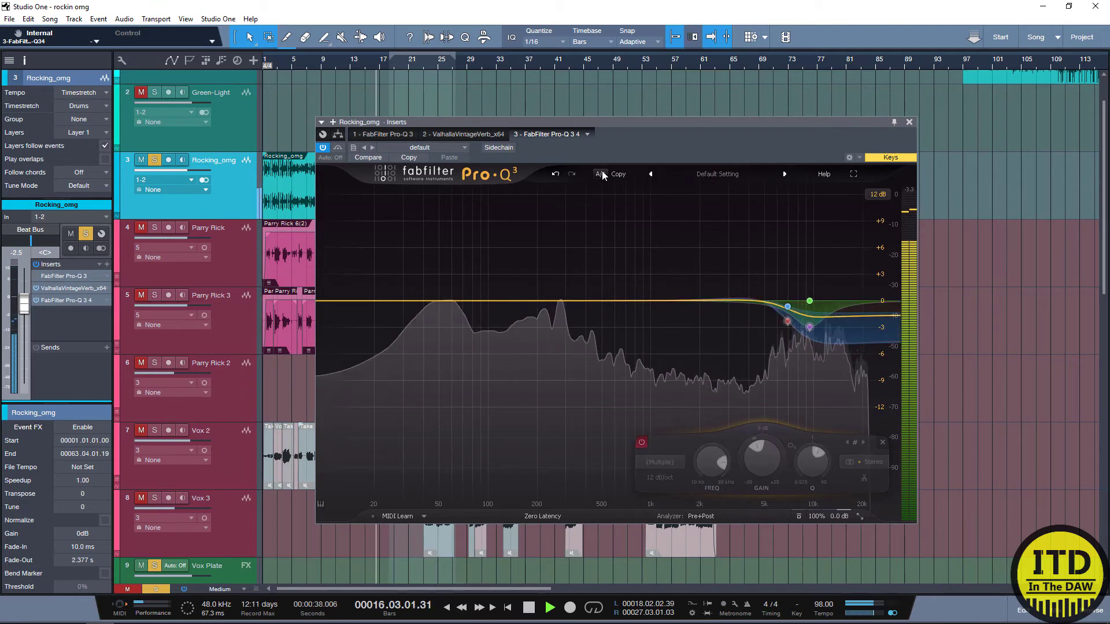
key(space)
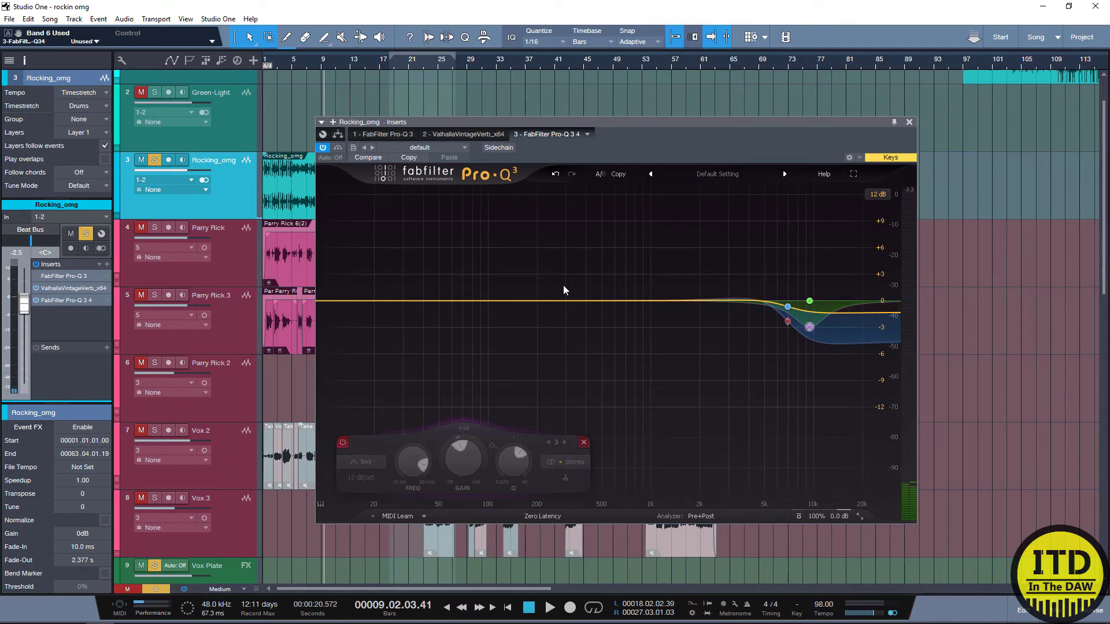
Step: Add a bell band processing only the Mid channel, boost it about 3.5 dB near 62 Hz, and play the track
click(424, 300)
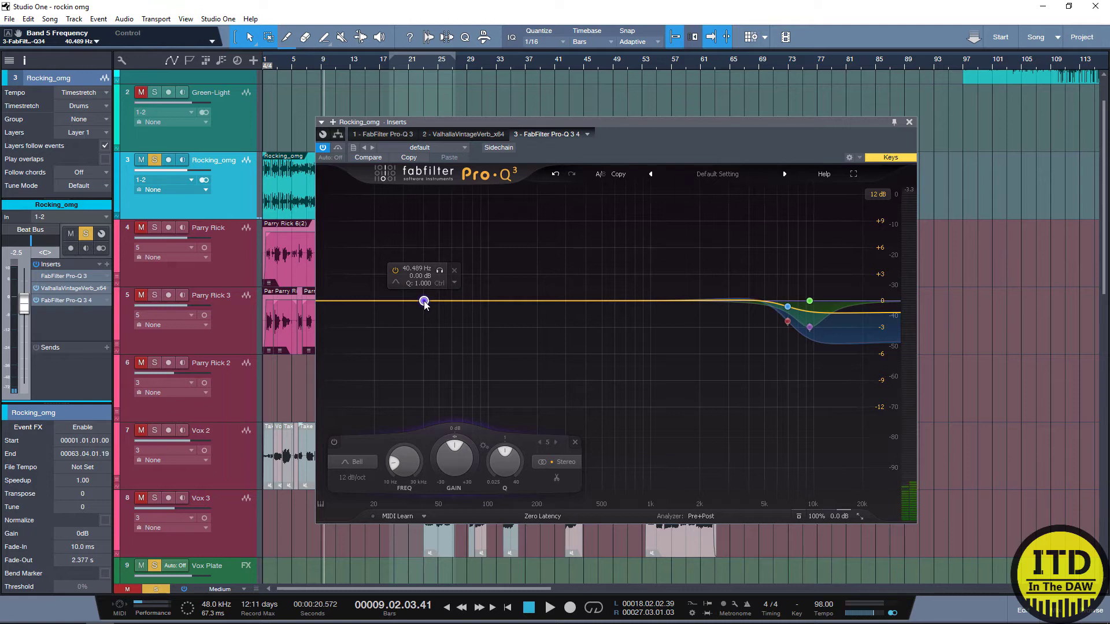
click(566, 467)
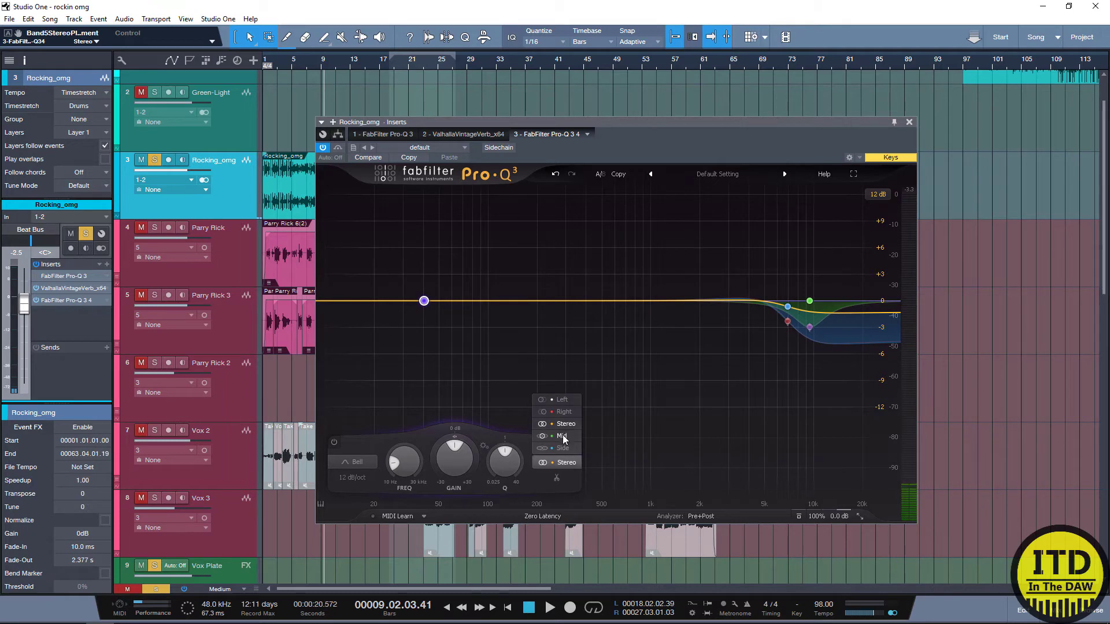
click(563, 435)
drag(425, 305, 456, 264)
key(space)
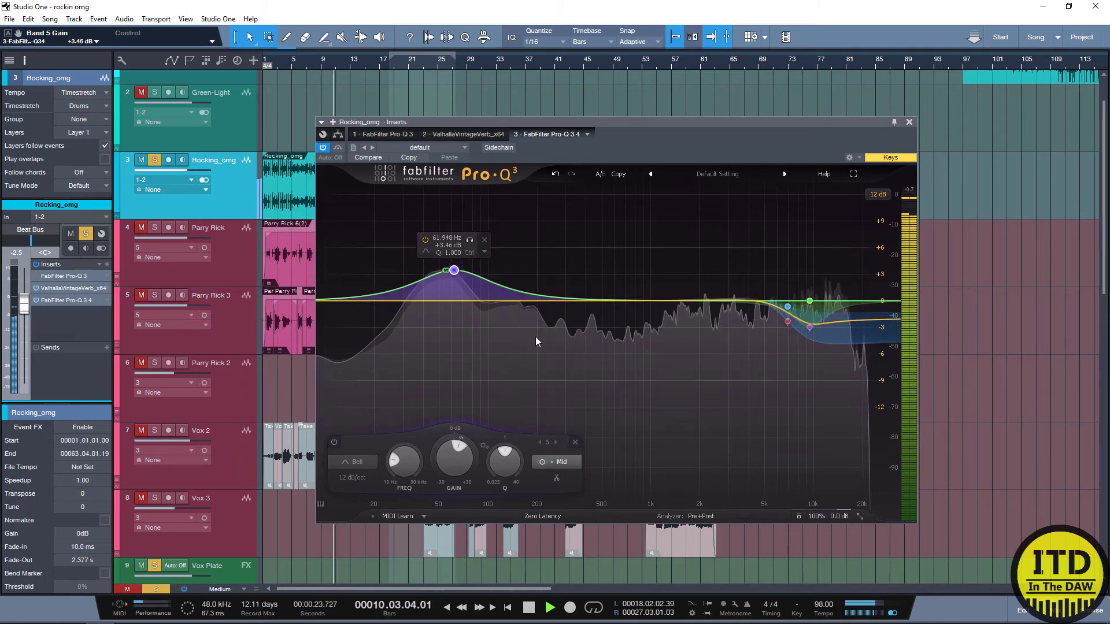
Step: Add a second bell band on the Left channel and boost it about 4.1 dB near 1350 Hz during playback
click(573, 301)
click(678, 463)
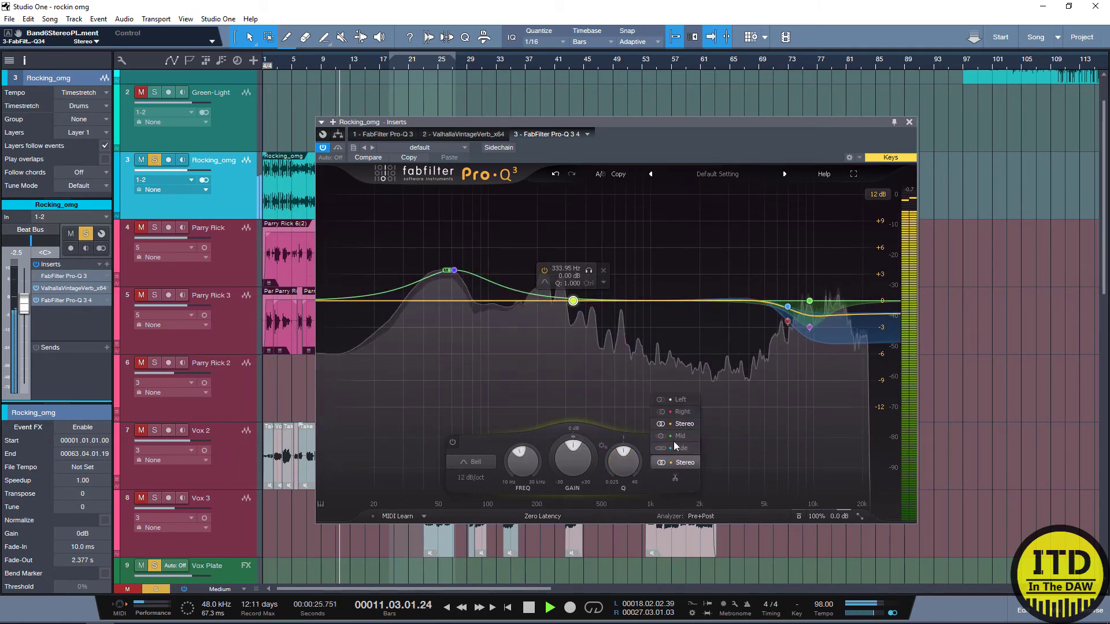
click(678, 400)
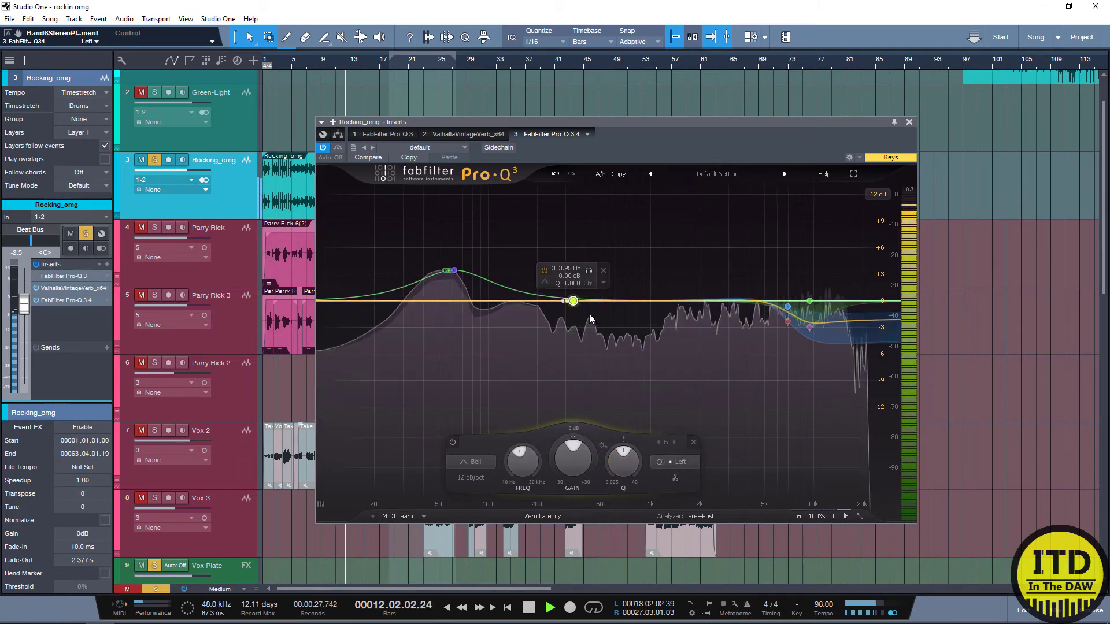
drag(573, 300, 675, 264)
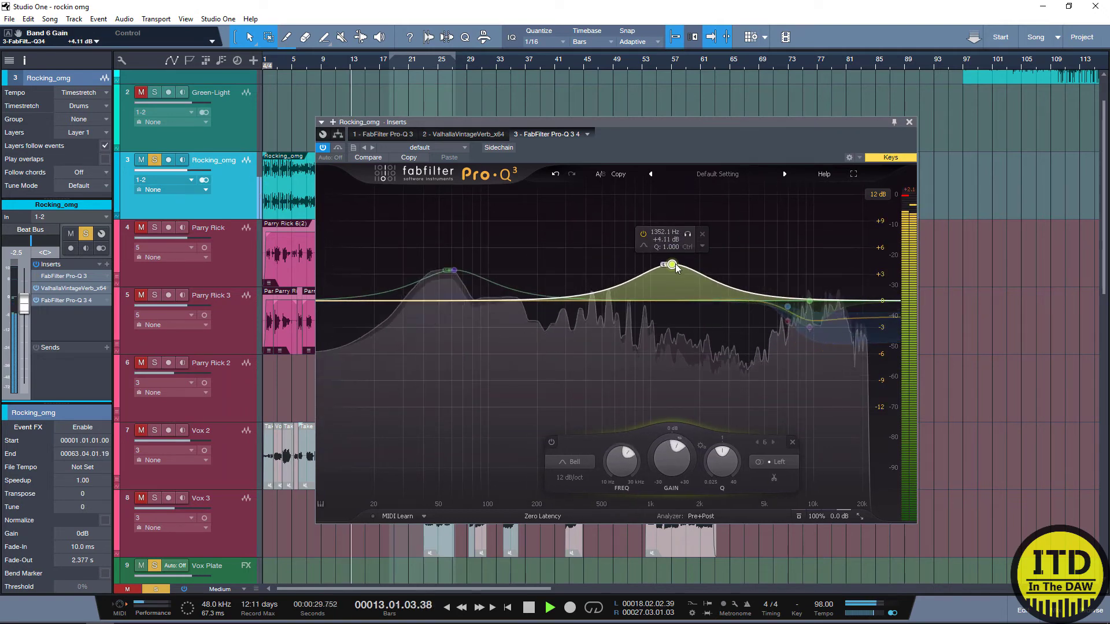
click(767, 463)
Step: Add another bell band, assign it to the Side channel and boost it about 4.6 dB near 3600 Hz
double_click(587, 370)
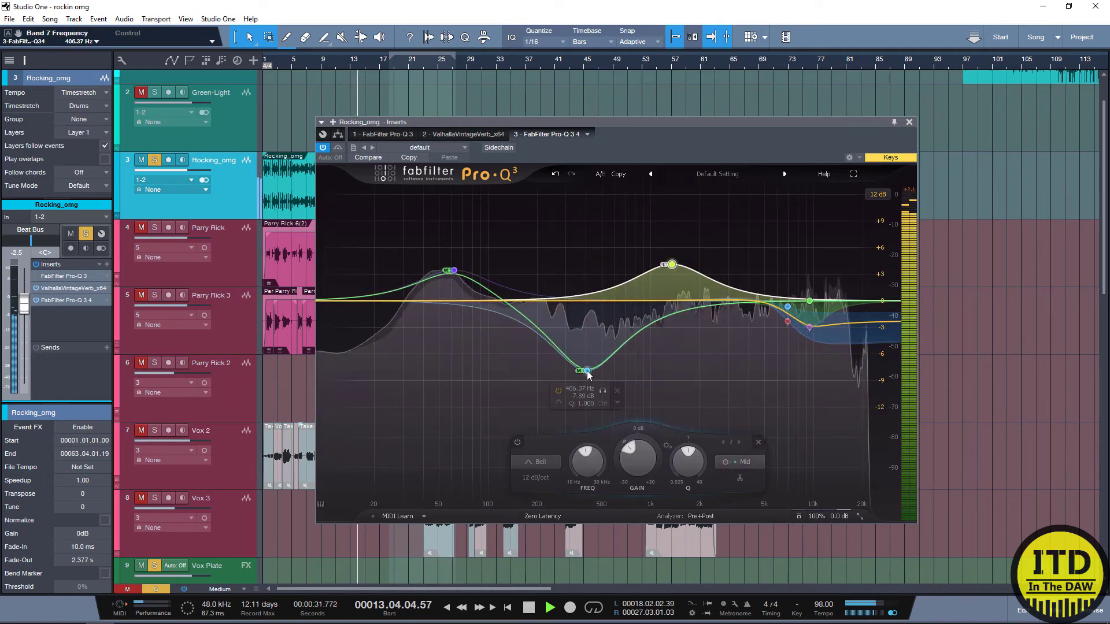
click(696, 462)
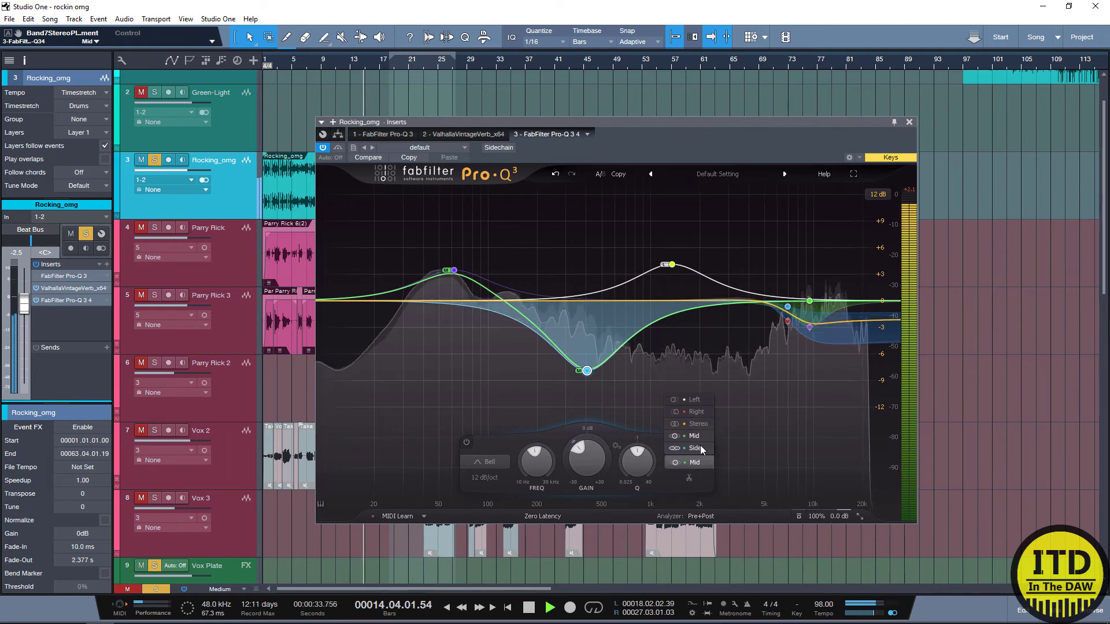
click(699, 445)
drag(587, 363, 741, 259)
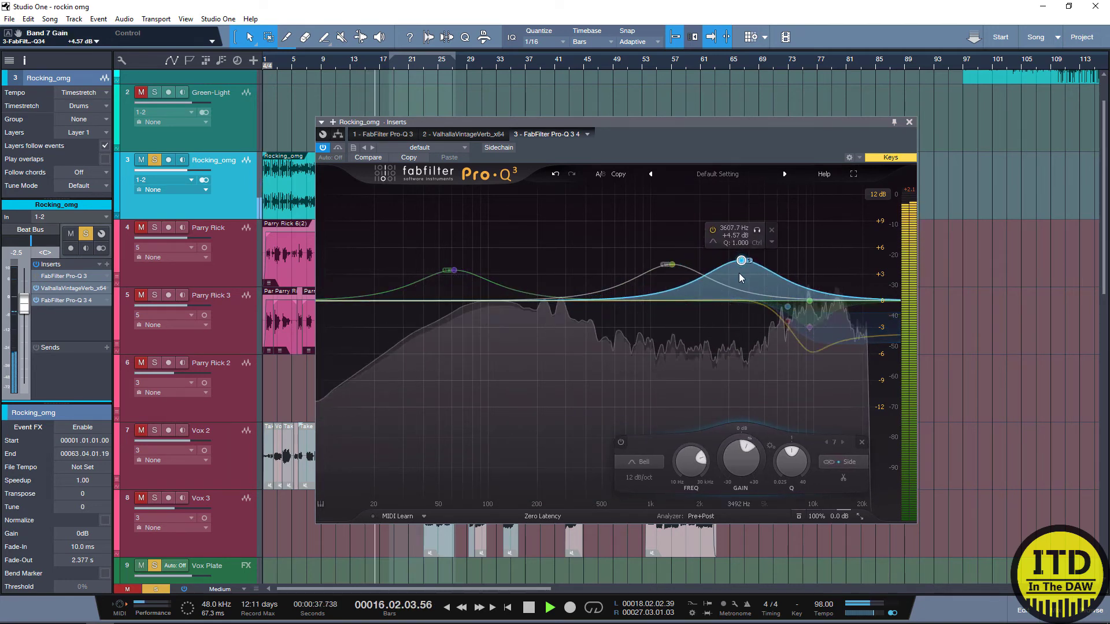
Step: Stop playback and delete the added Mid, Left and Side bands together
key(space)
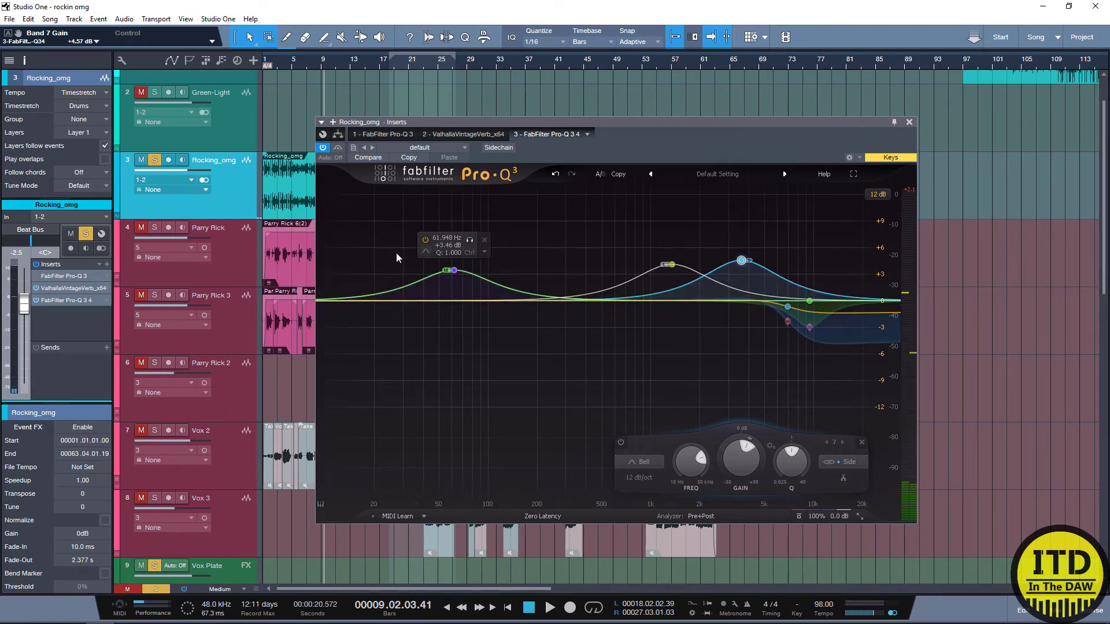
drag(372, 218, 761, 335)
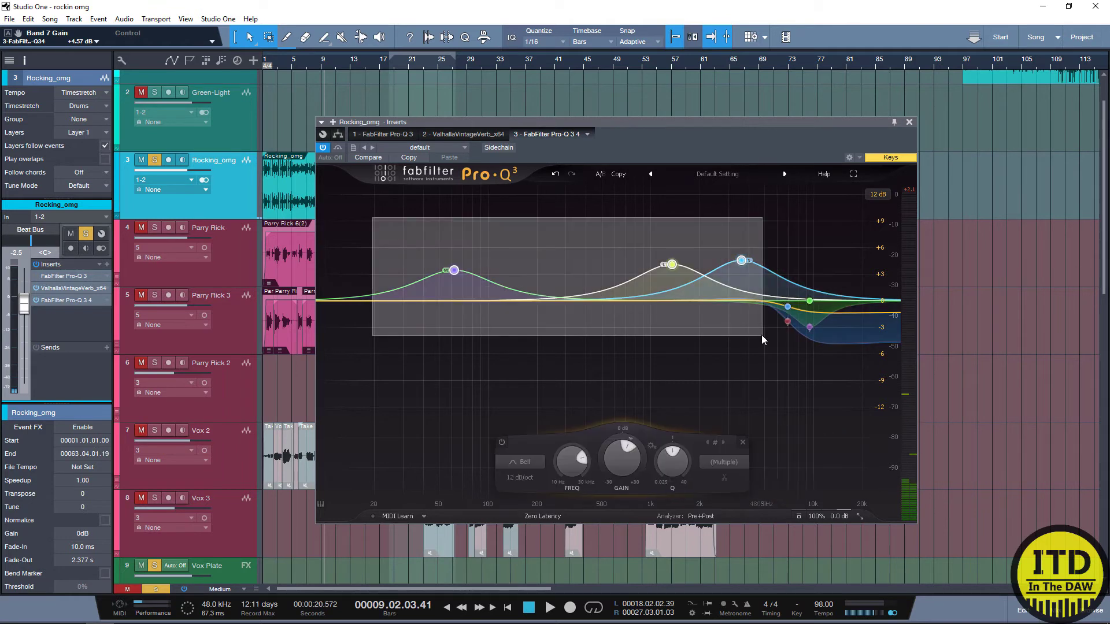
click(740, 444)
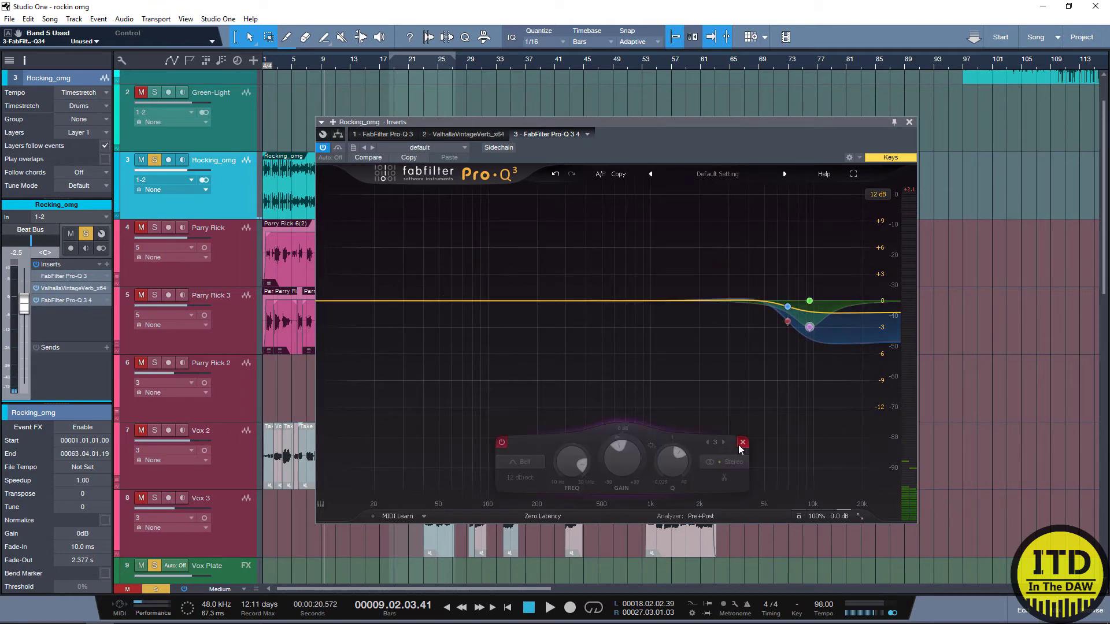
Step: Bypass the FabFilter Pro-Q 3 4 insert, open the first FabFilter Pro-Q 3 and compare it bypassed and active while the soloed track plays
click(322, 146)
double_click(57, 275)
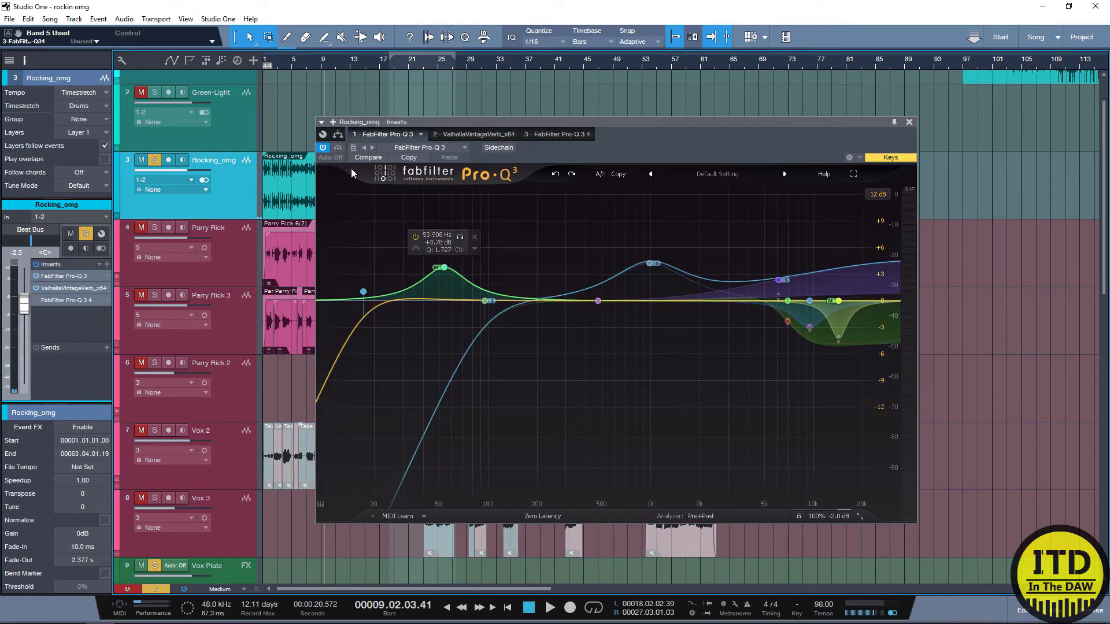
key(space)
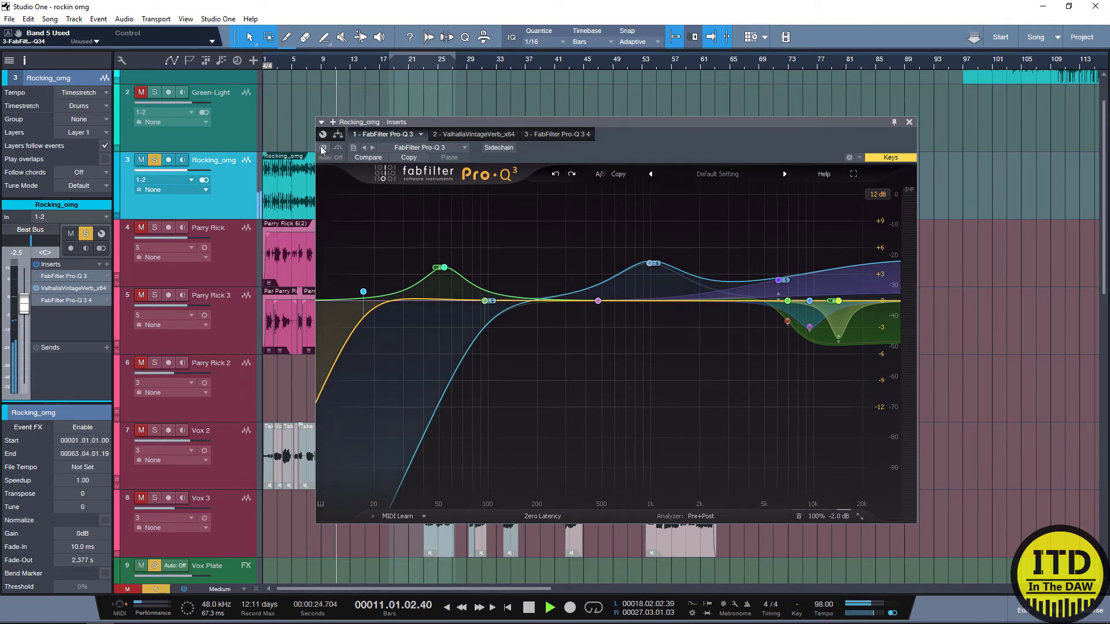
click(322, 147)
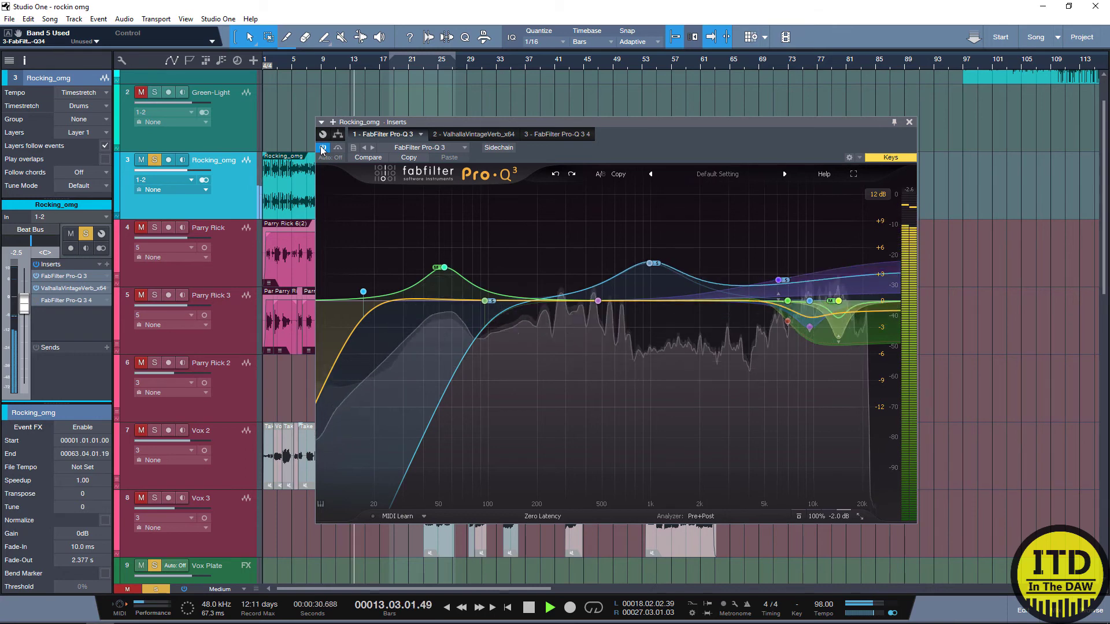
click(323, 148)
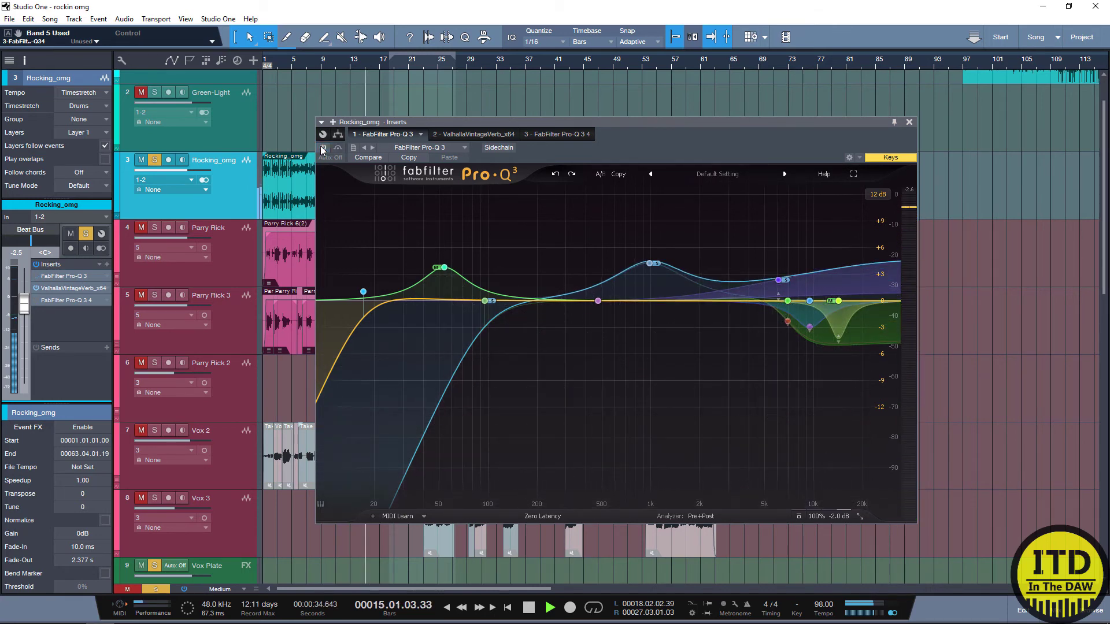
click(322, 148)
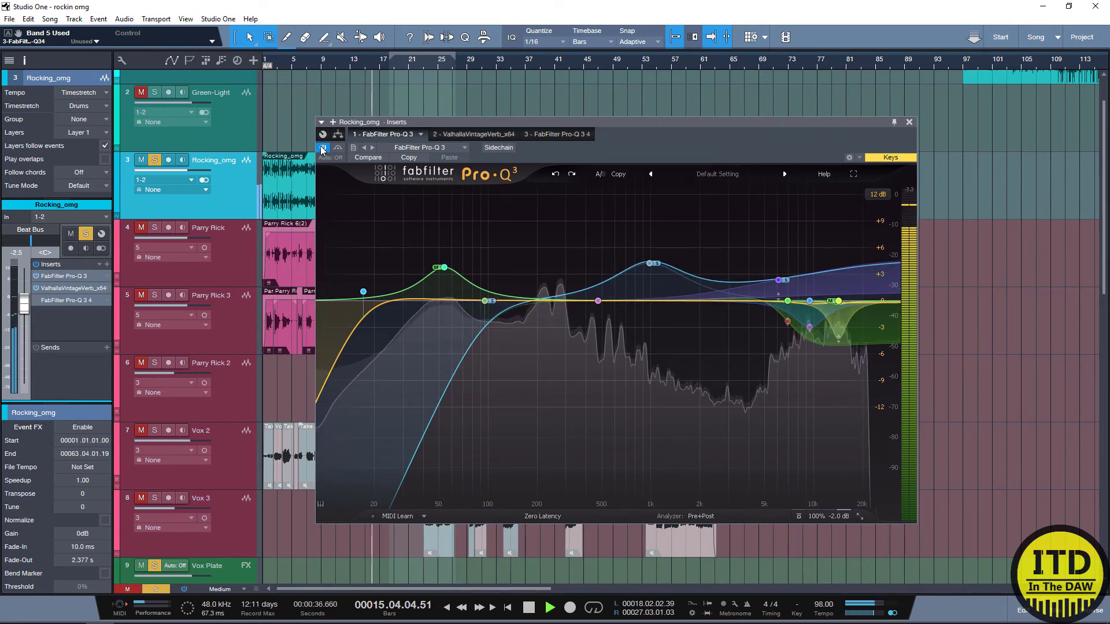
key(space)
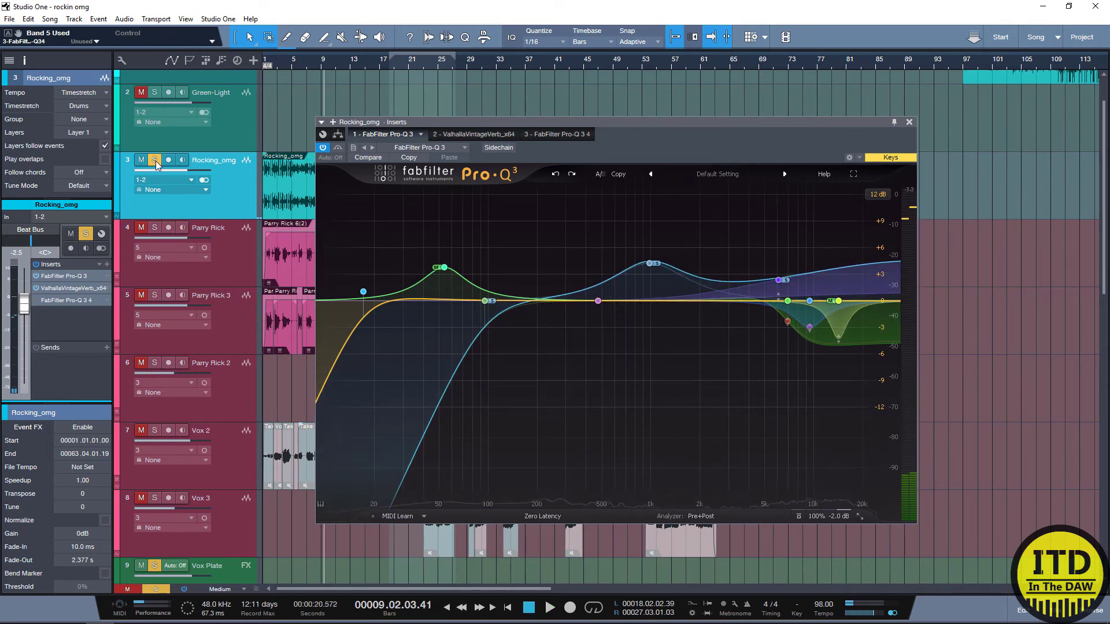
Step: Unsolo the Rocking_omg track and play the mix, comparing the first FabFilter Pro-Q 3 bypassed and active
click(154, 160)
key(space)
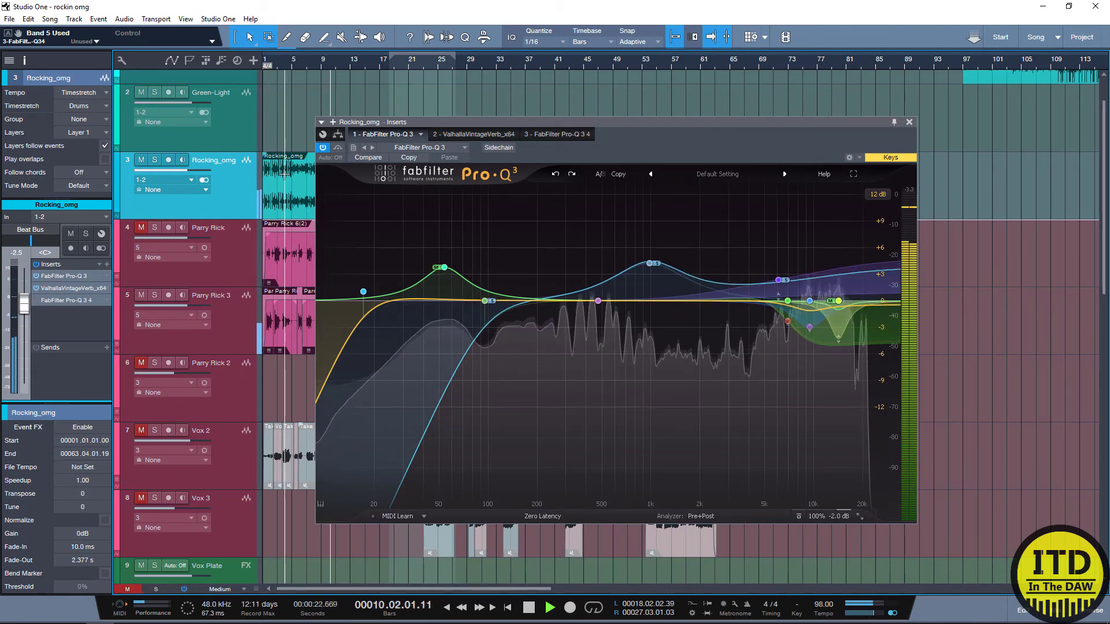
click(322, 149)
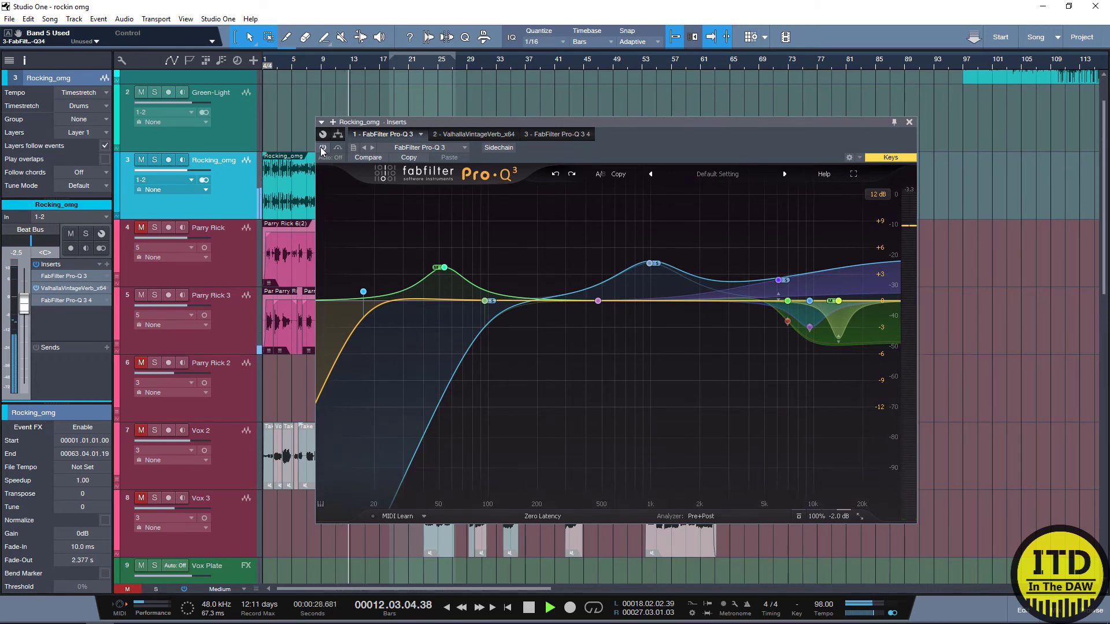
click(322, 148)
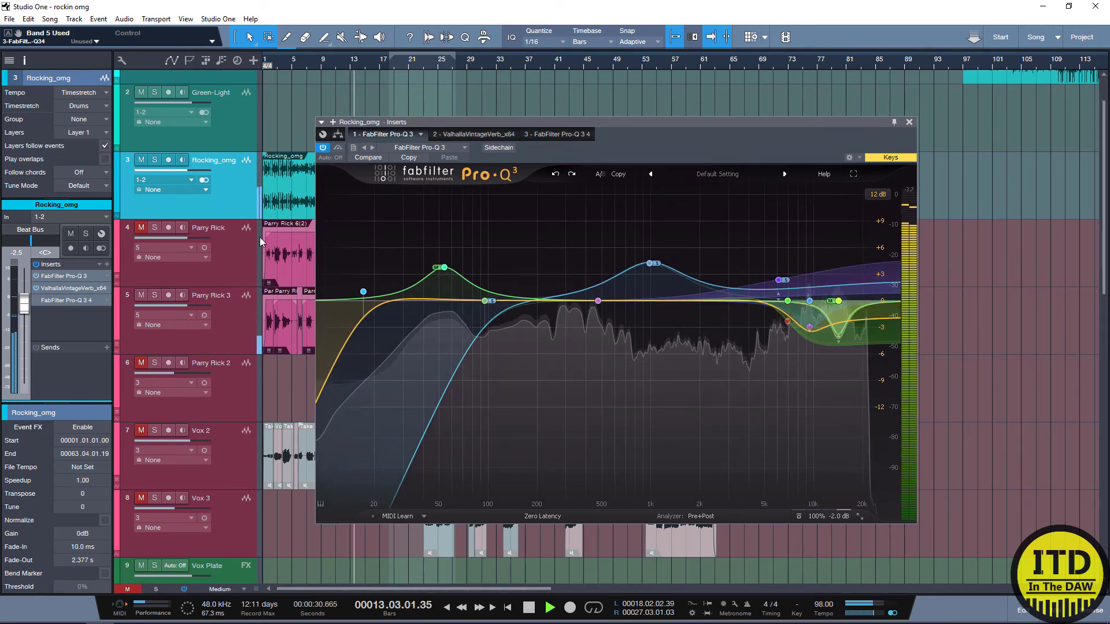
key(space)
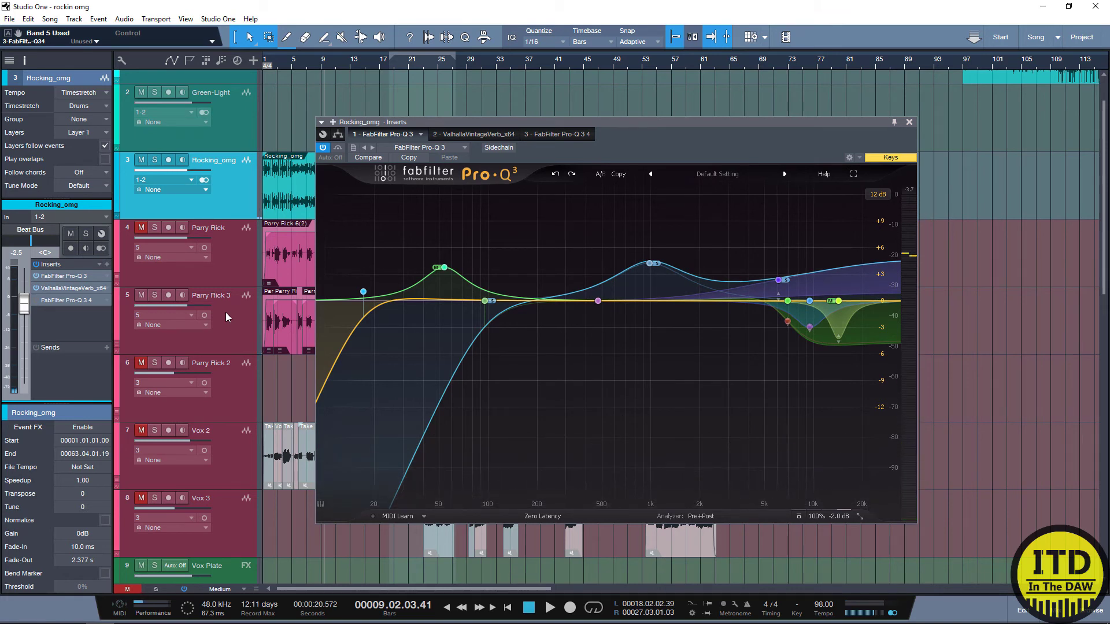
Step: Overlay the Parry Rick 3 (2) external spectrum in the analyzer and play the mix to examine frequency collisions
click(703, 516)
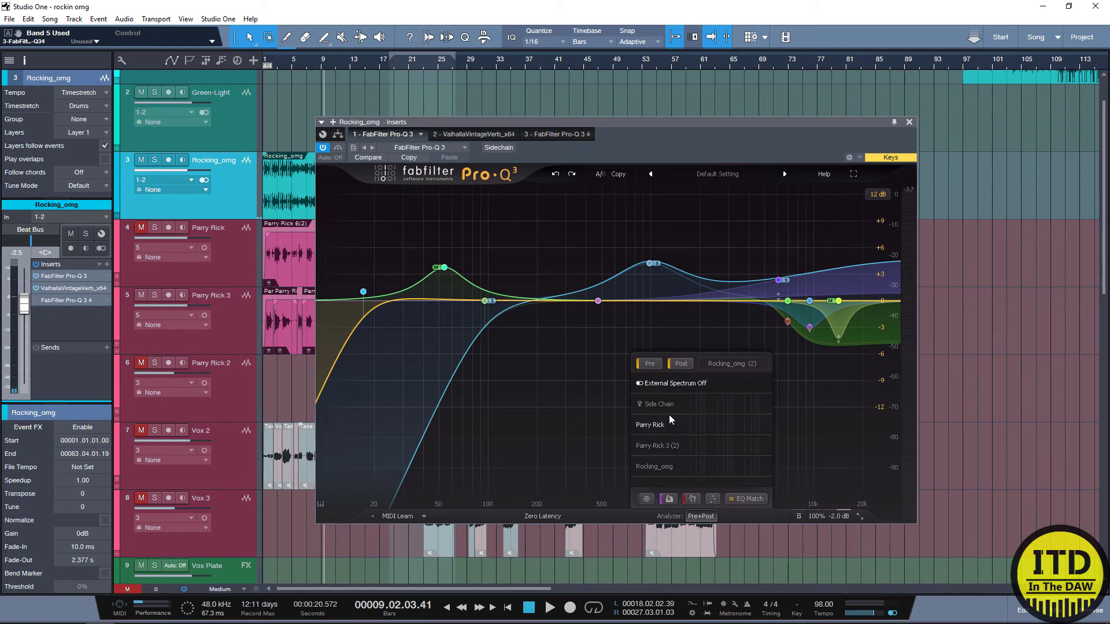
mouse_move(661, 434)
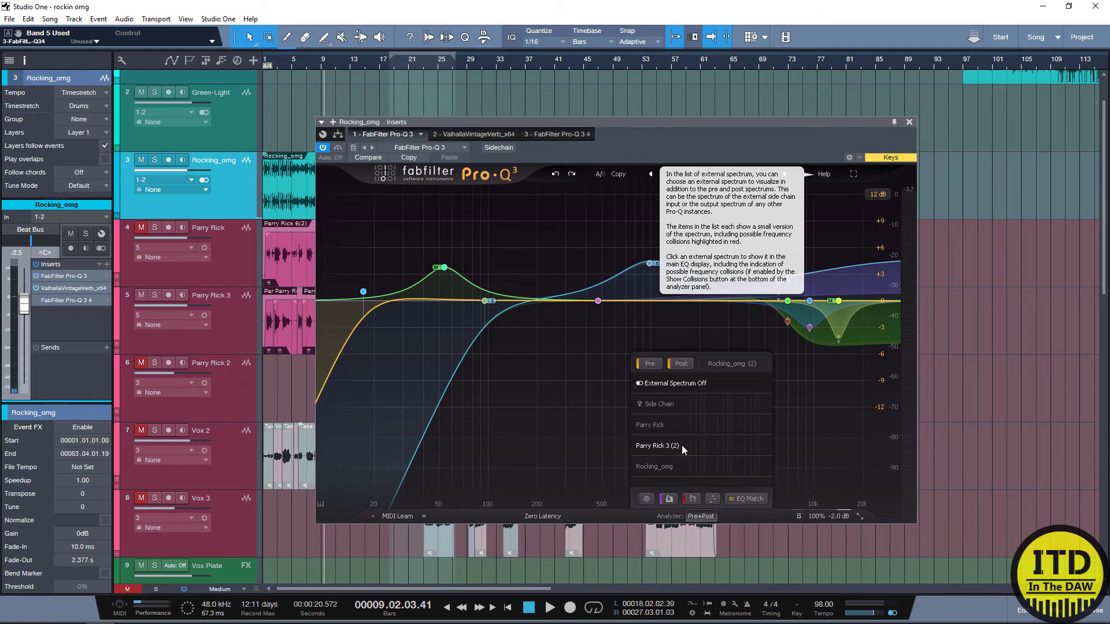
key(space)
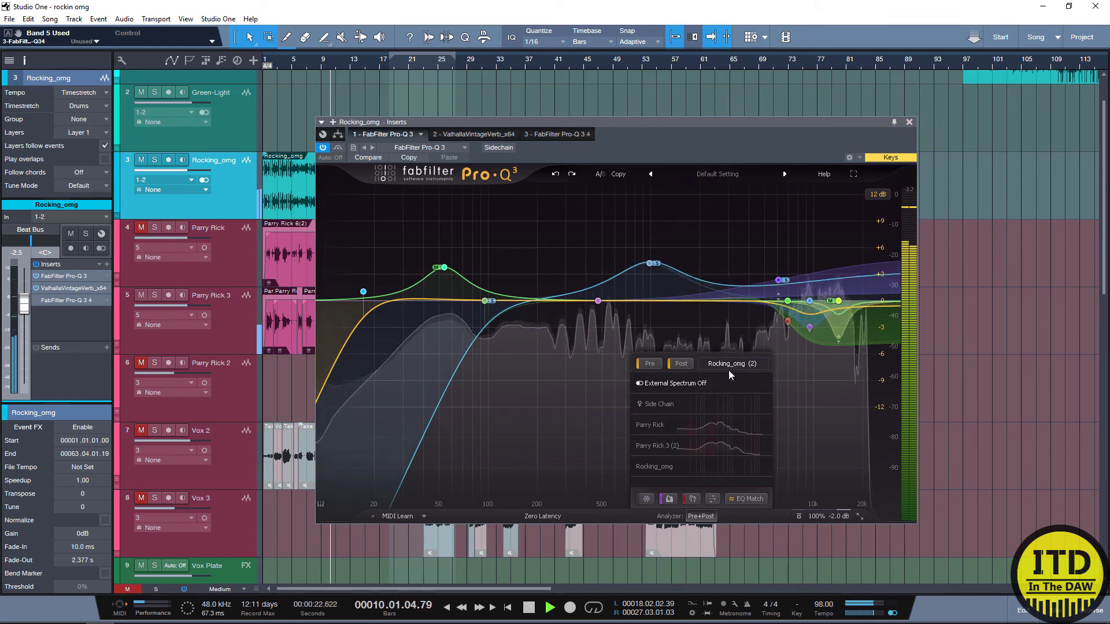
click(712, 451)
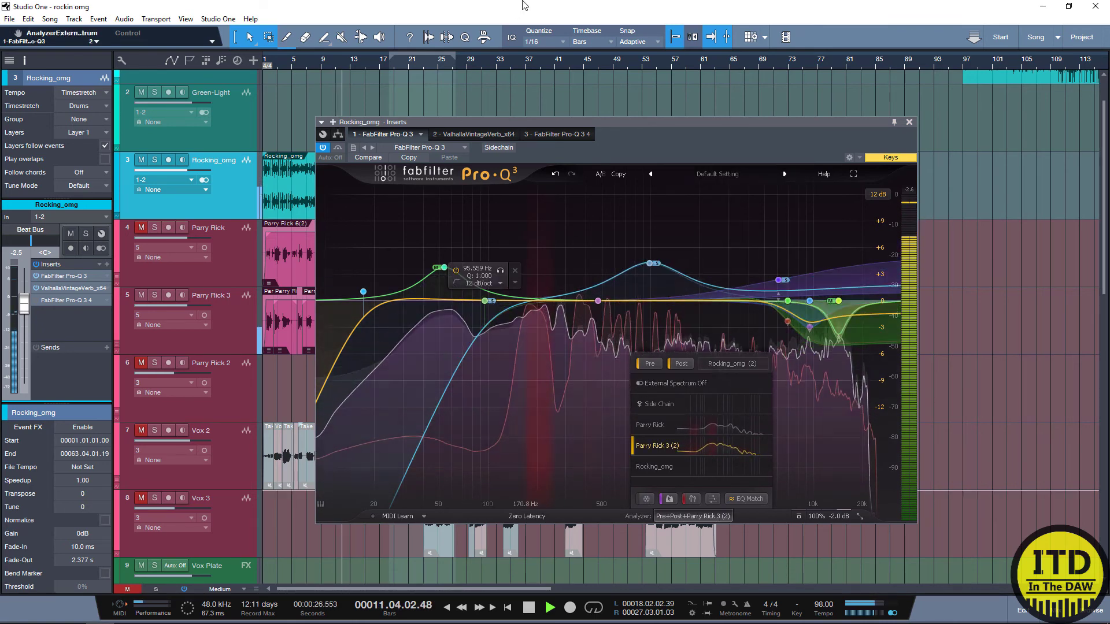
key(space)
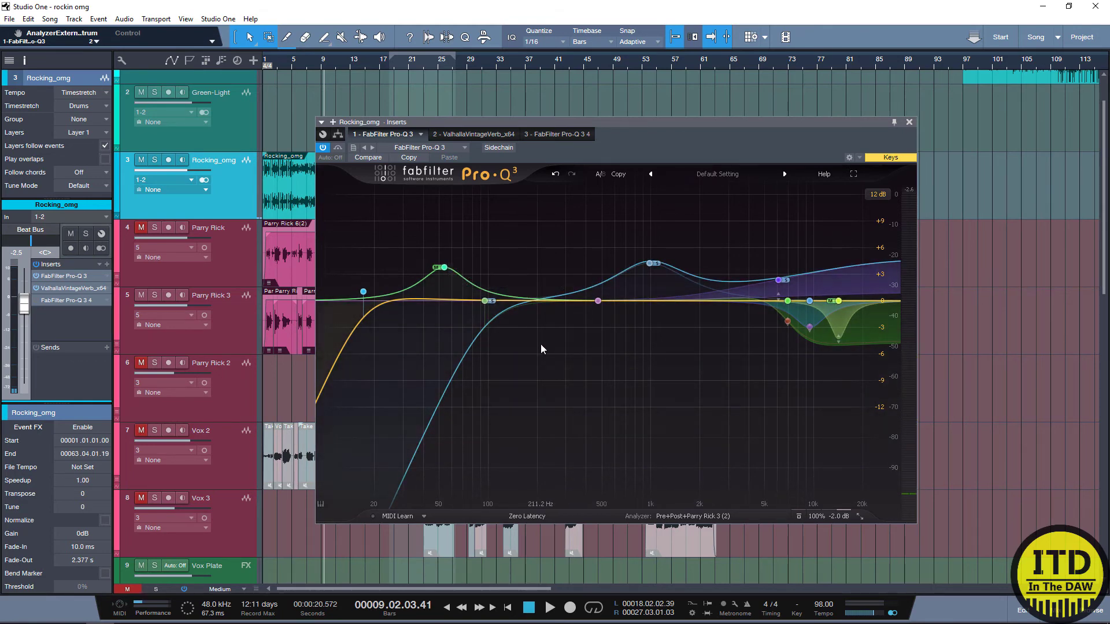
key(space)
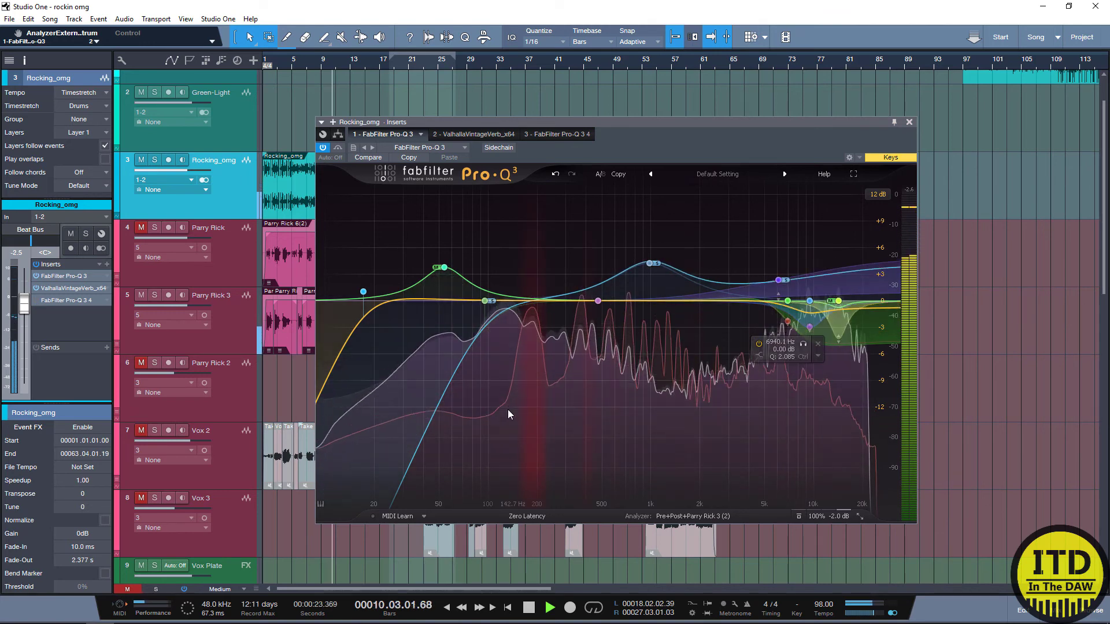
key(space)
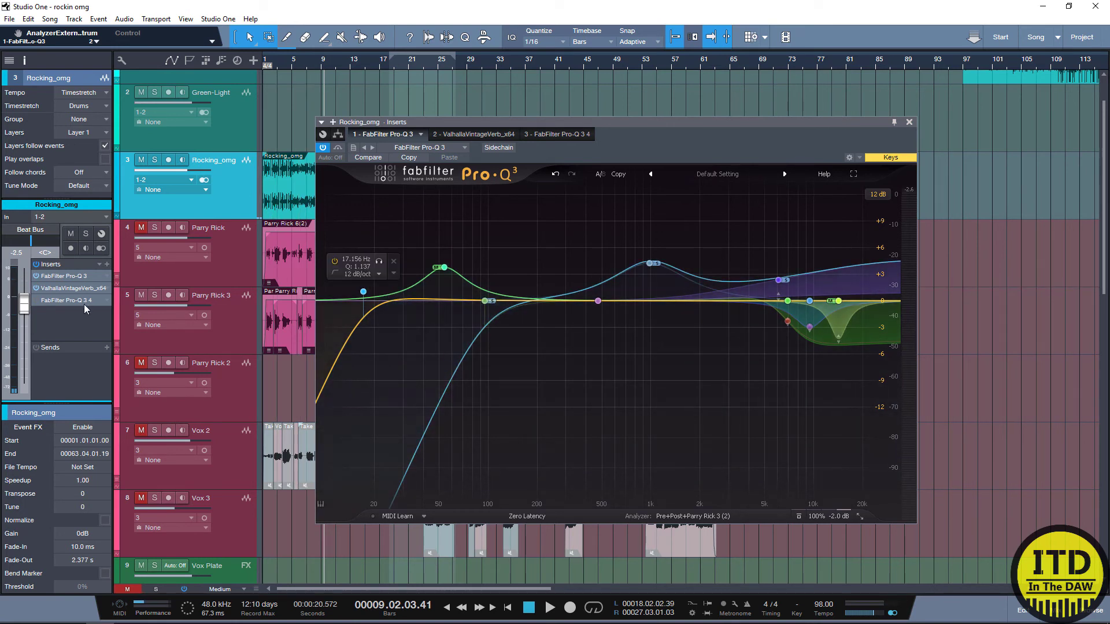
Step: Open the FabFilter Pro-Q 3 4 insert, add a low cut at 10 Hz and raise its slope from 6 dB/oct to Brickwall
double_click(50, 303)
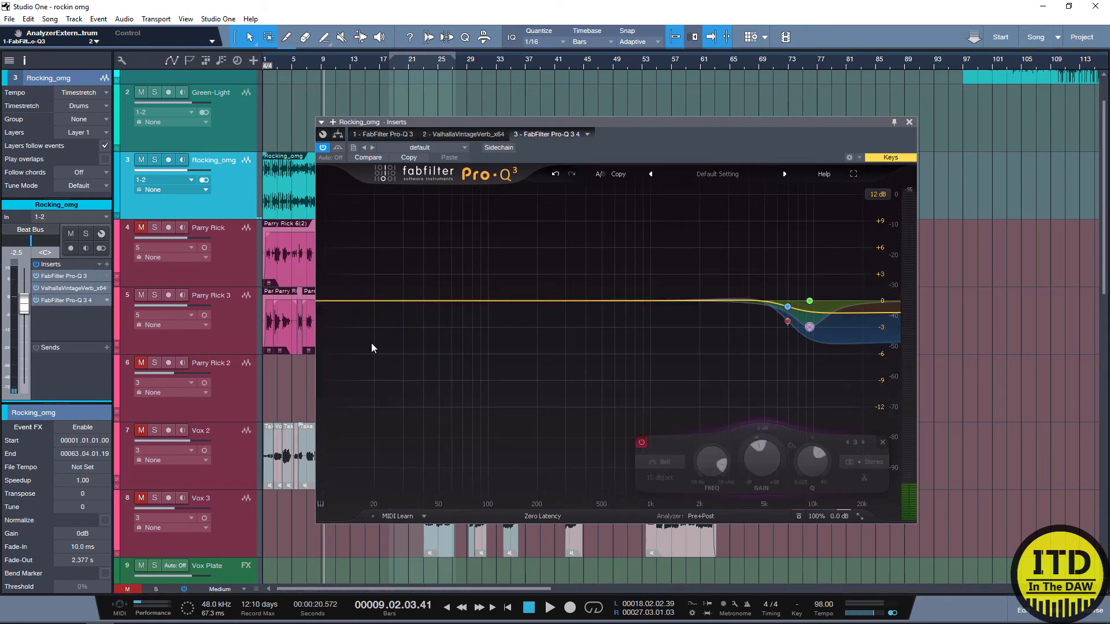
click(324, 301)
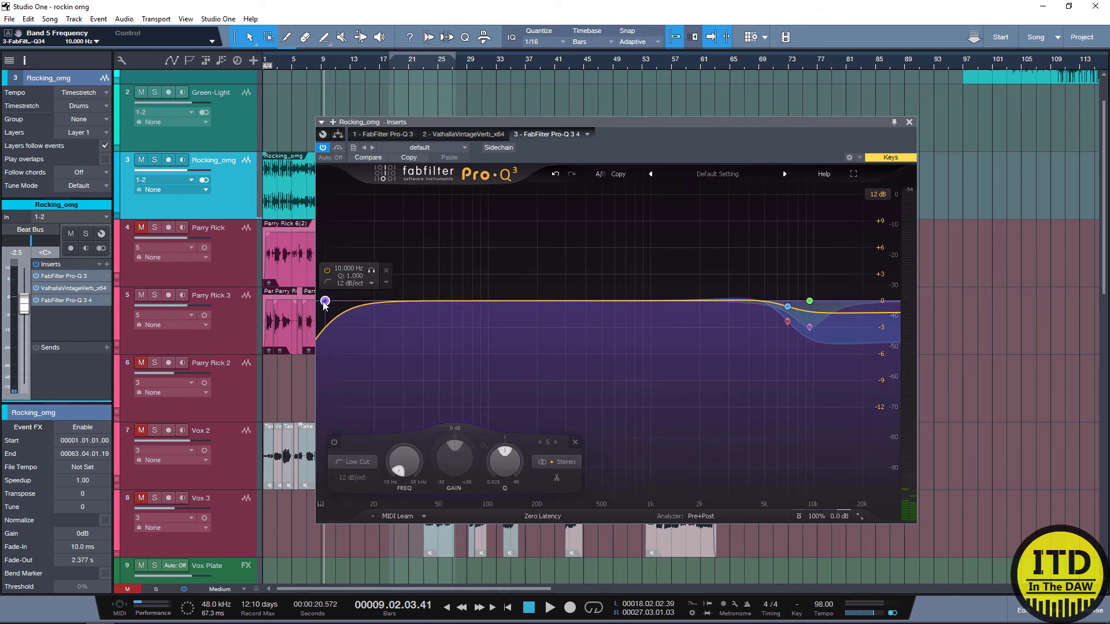
alt+shift+click(323, 302)
alt+shift+click(323, 302)
alt+shift+click(323, 302)
alt+shift+click(323, 302)
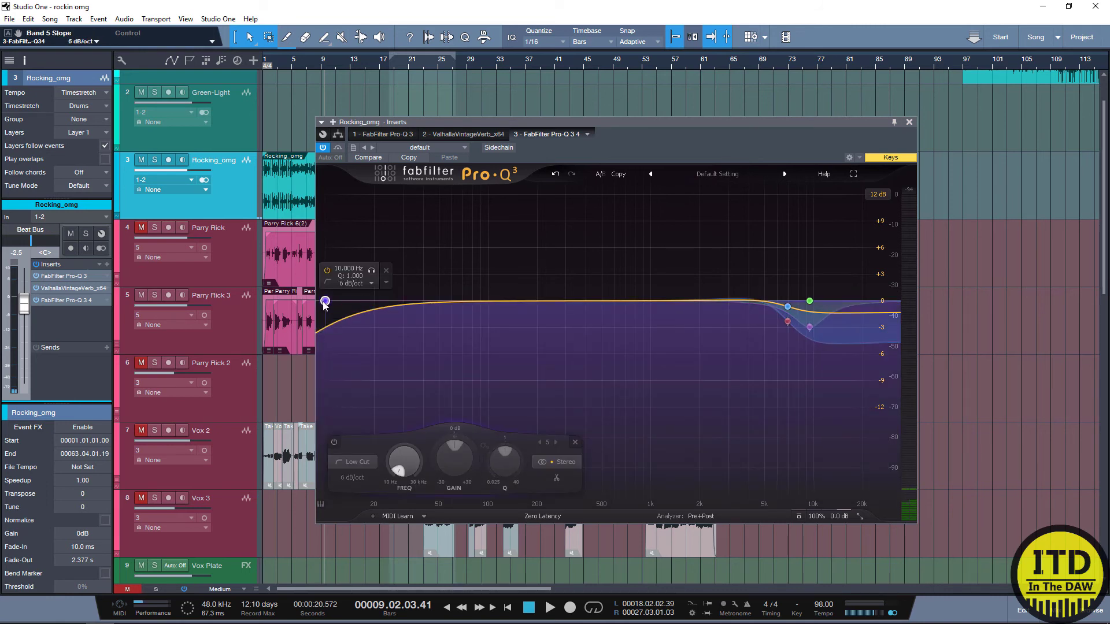
scroll(324, 303, up, 8)
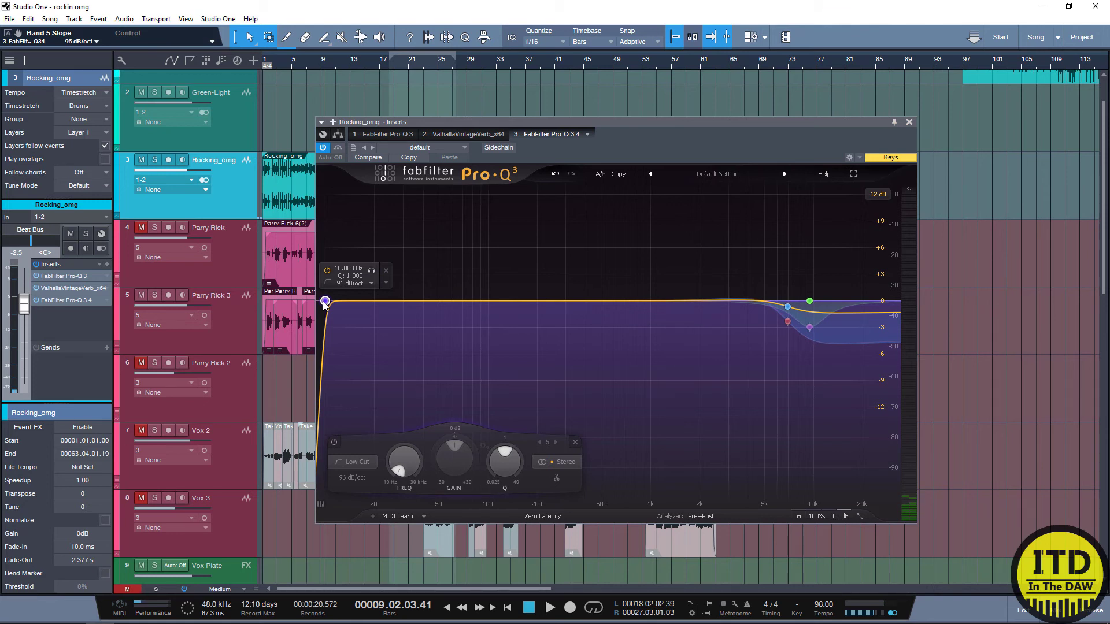
scroll(324, 304, up, 1)
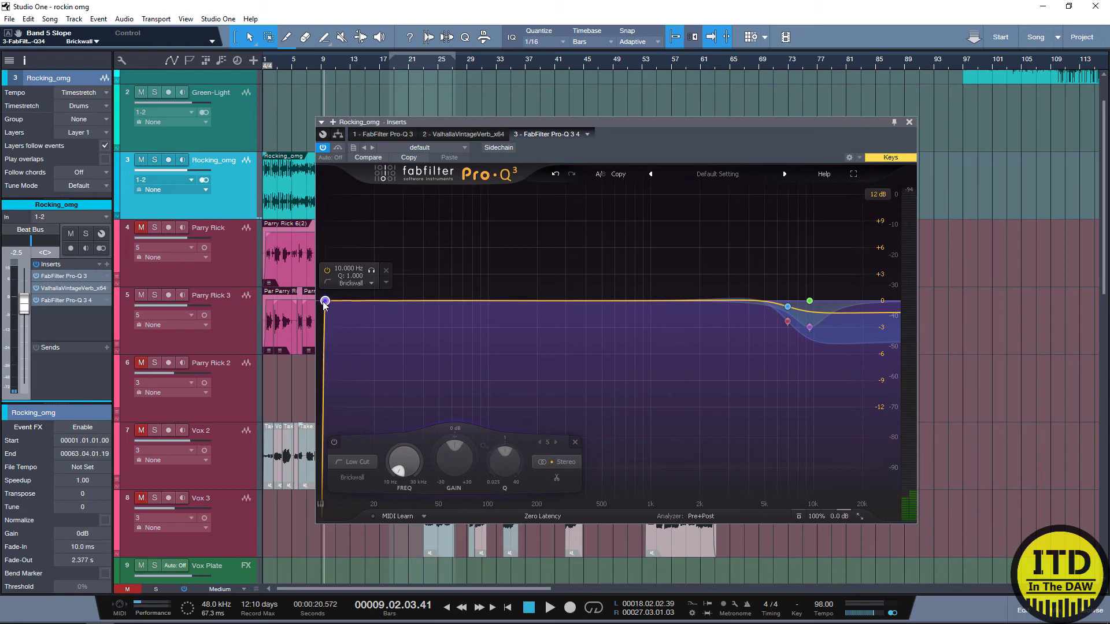
Step: Solo the Rocking_omg track, start playback and sweep the Brickwall low cut up to about 420 Hz
mouse_move(325, 301)
mouse_down()
mouse_move(469, 301)
mouse_move(321, 301)
mouse_move(374, 301)
mouse_move(311, 316)
mouse_up()
key(s)
key(space)
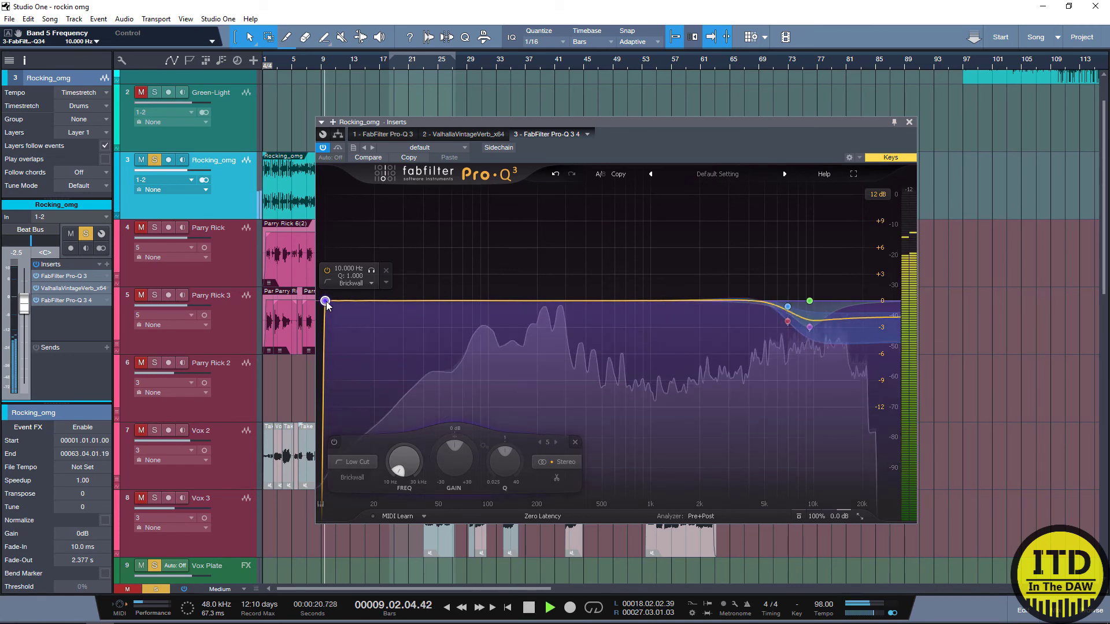
drag(327, 305, 587, 333)
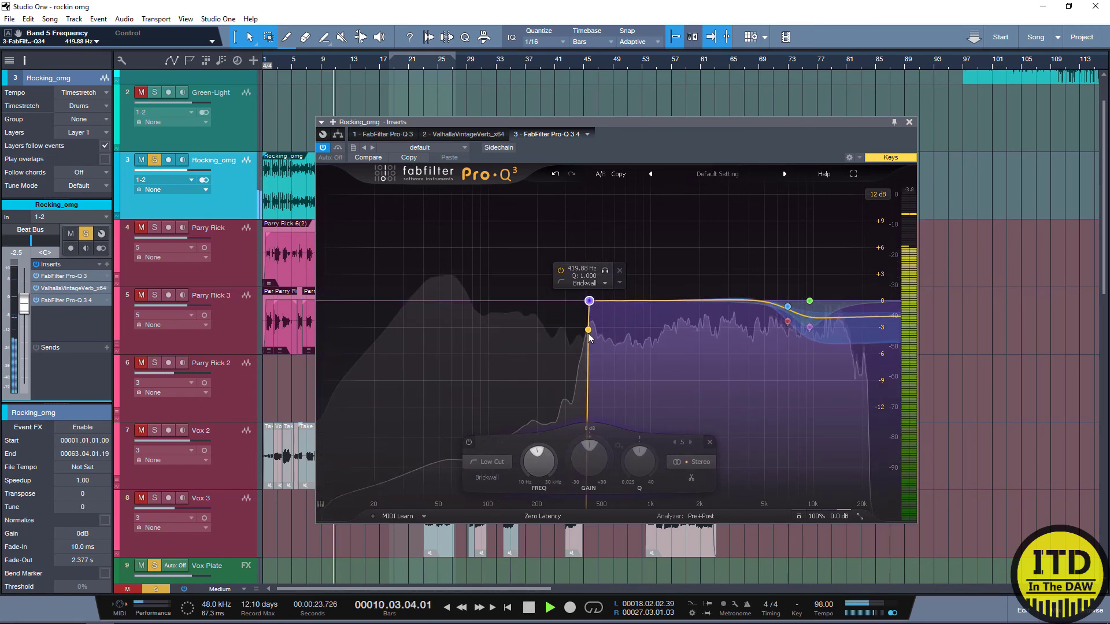
Step: Add a Brickwall high cut at about 2035 Hz and a bell boost of about 6.4 dB near 1659 Hz
double_click(896, 305)
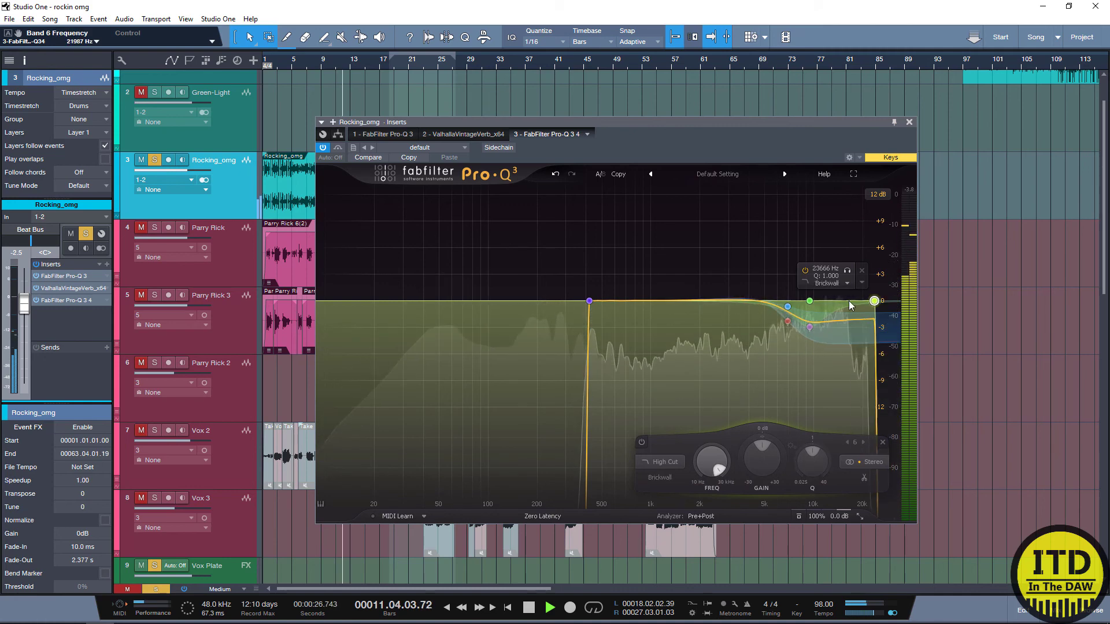
drag(874, 301, 701, 300)
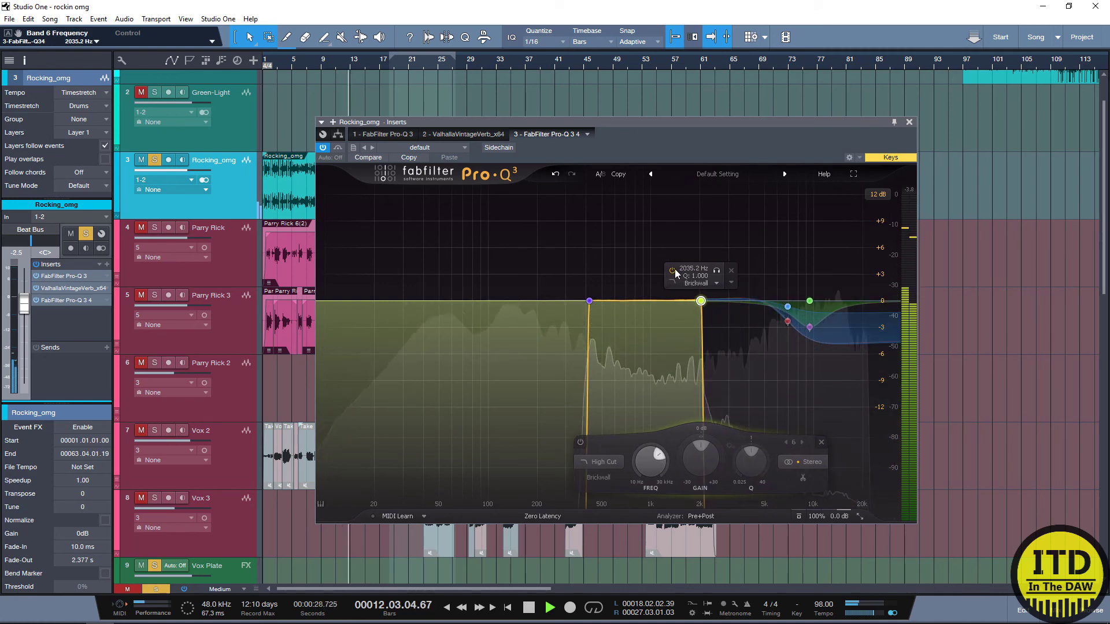
double_click(658, 247)
drag(660, 248, 686, 245)
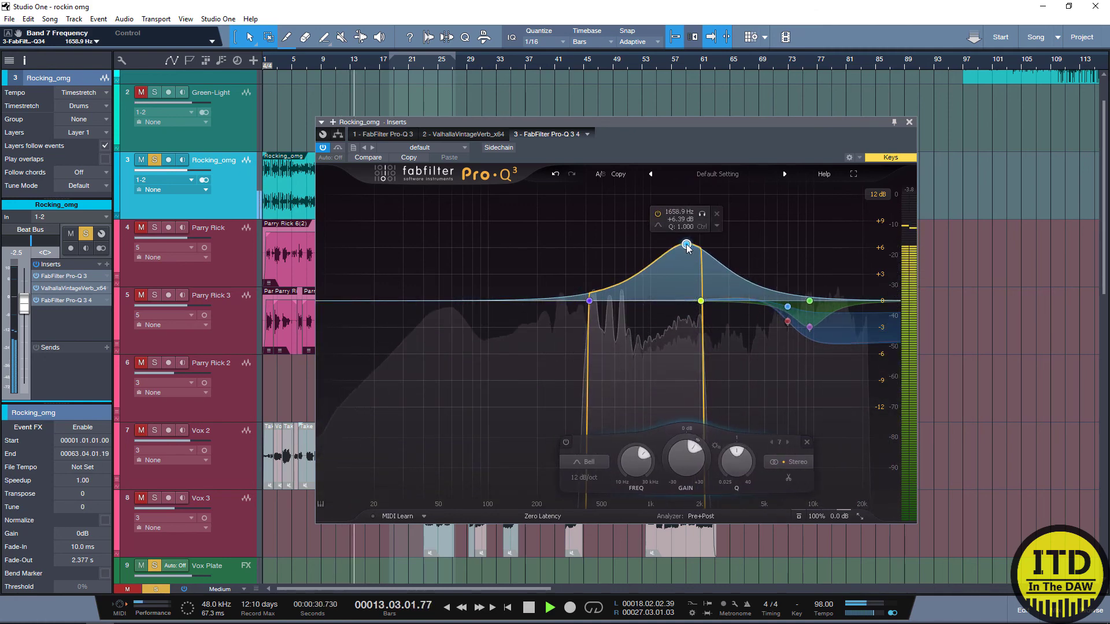
Step: Select both cut filters and lower their slope to 6 dB/oct, then raise it through 24 dB/oct to Brickwall during playback
drag(545, 274, 710, 323)
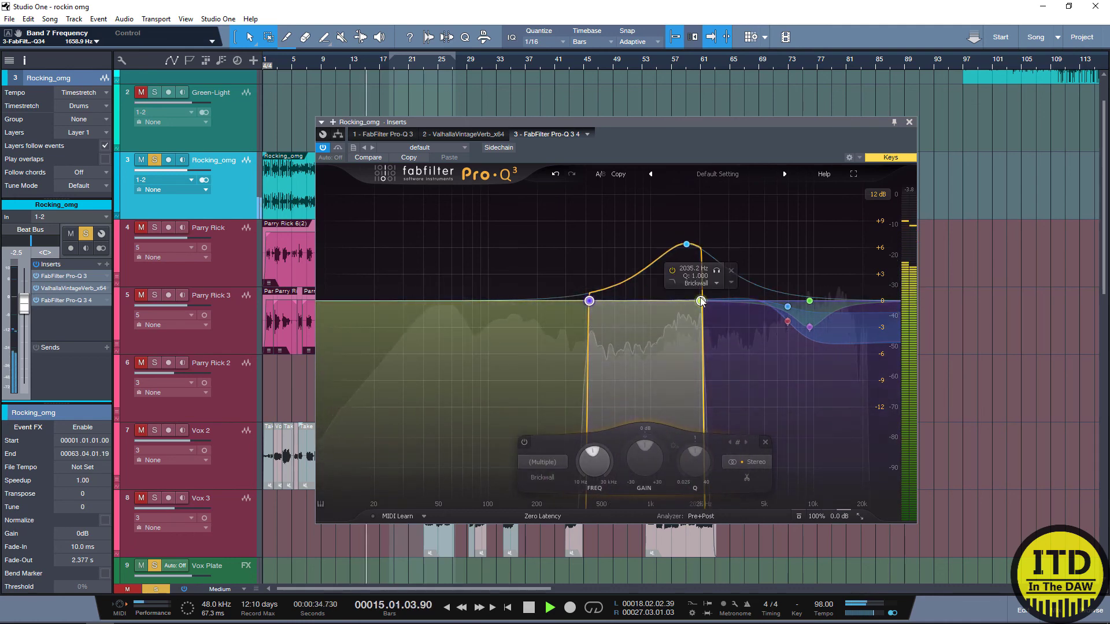
scroll(701, 300, down, 9)
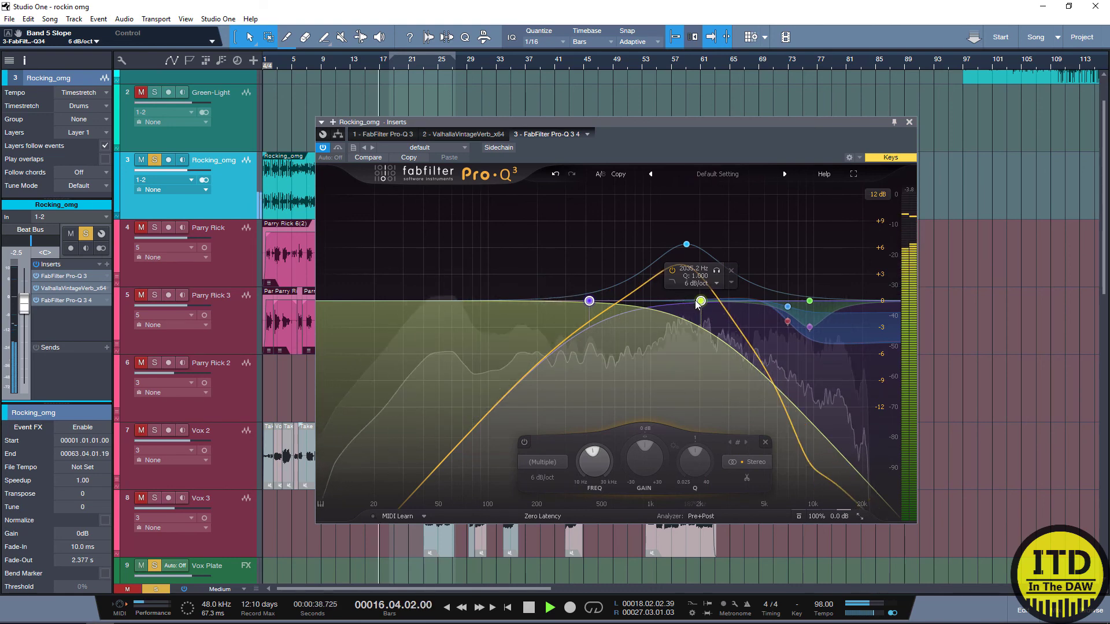
scroll(700, 301, up, 3)
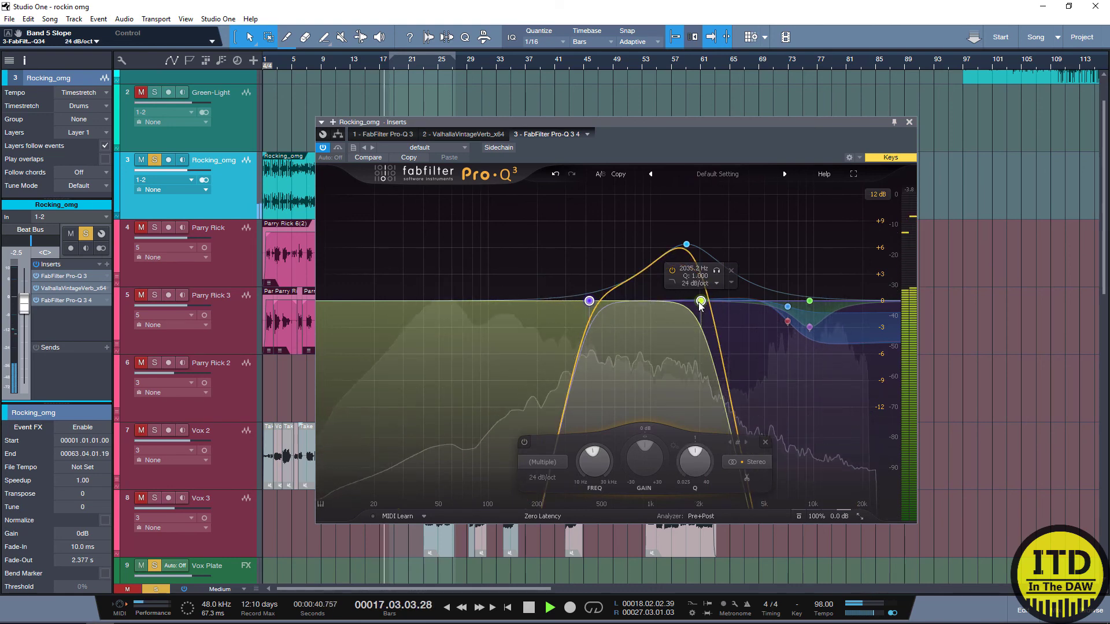
scroll(700, 300, up, 6)
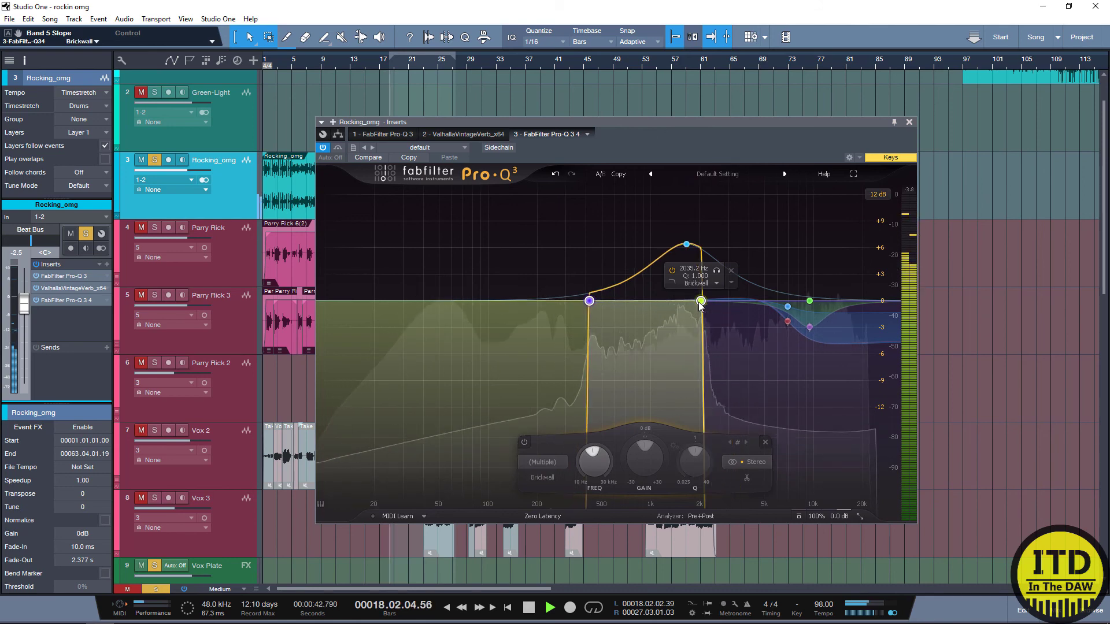
Step: Stop playback and delete the low cut, the high cut and the boosted bell band together
key(space)
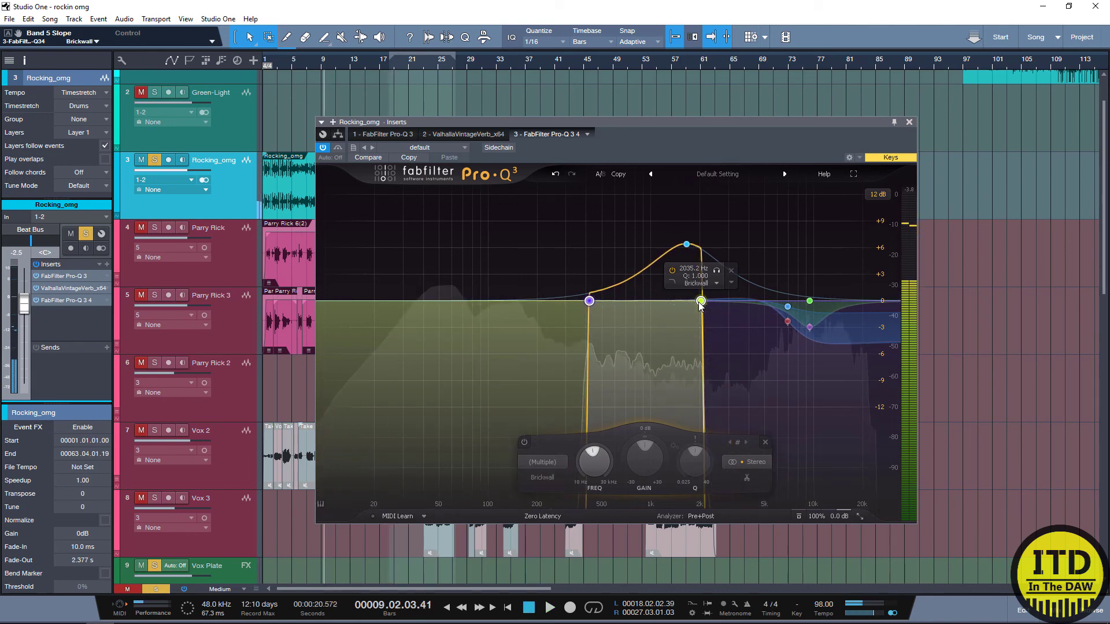
drag(514, 224, 739, 353)
click(781, 443)
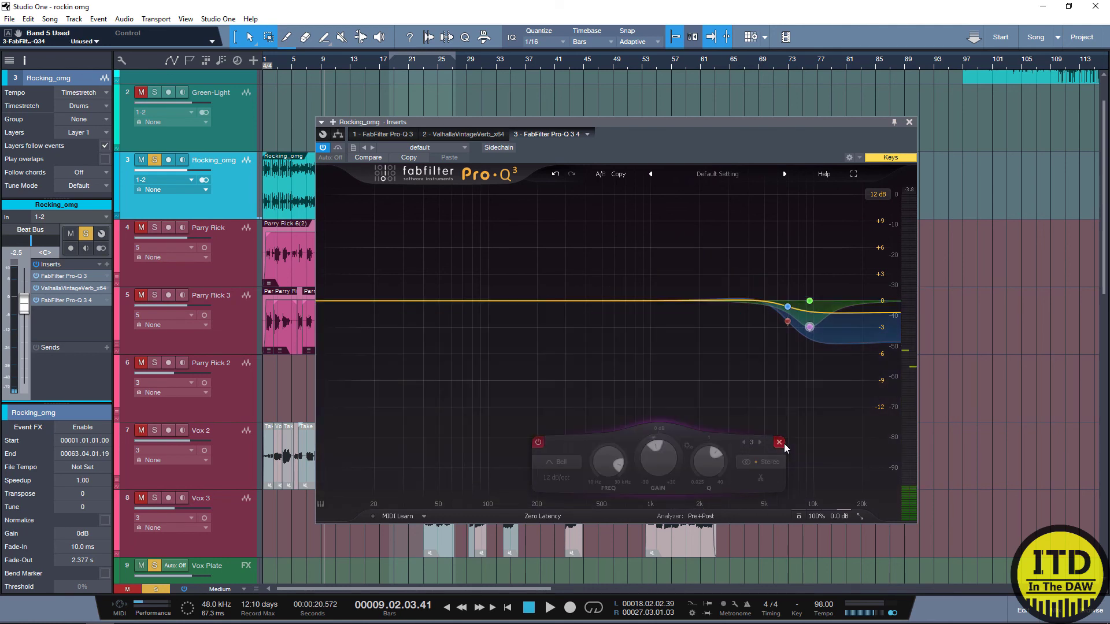